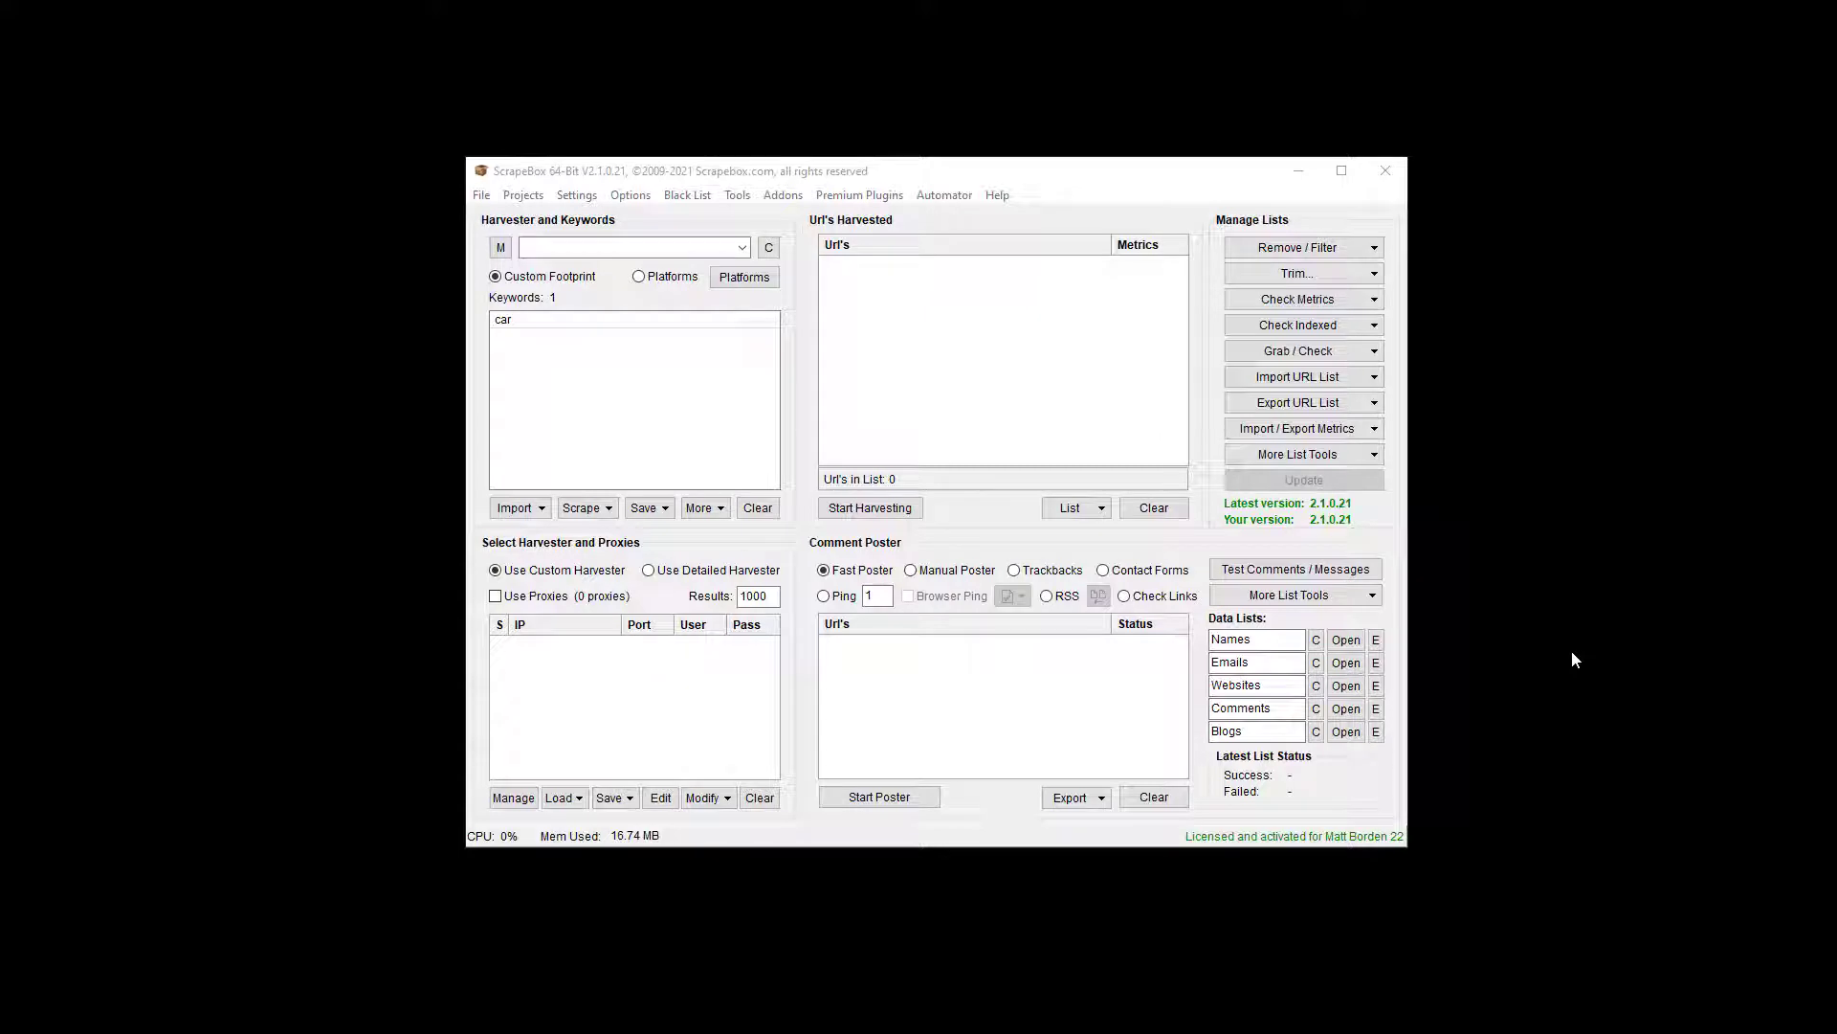
Step: Show the Remove / Filter options menu for the harvested URL list
left_click(1325, 247)
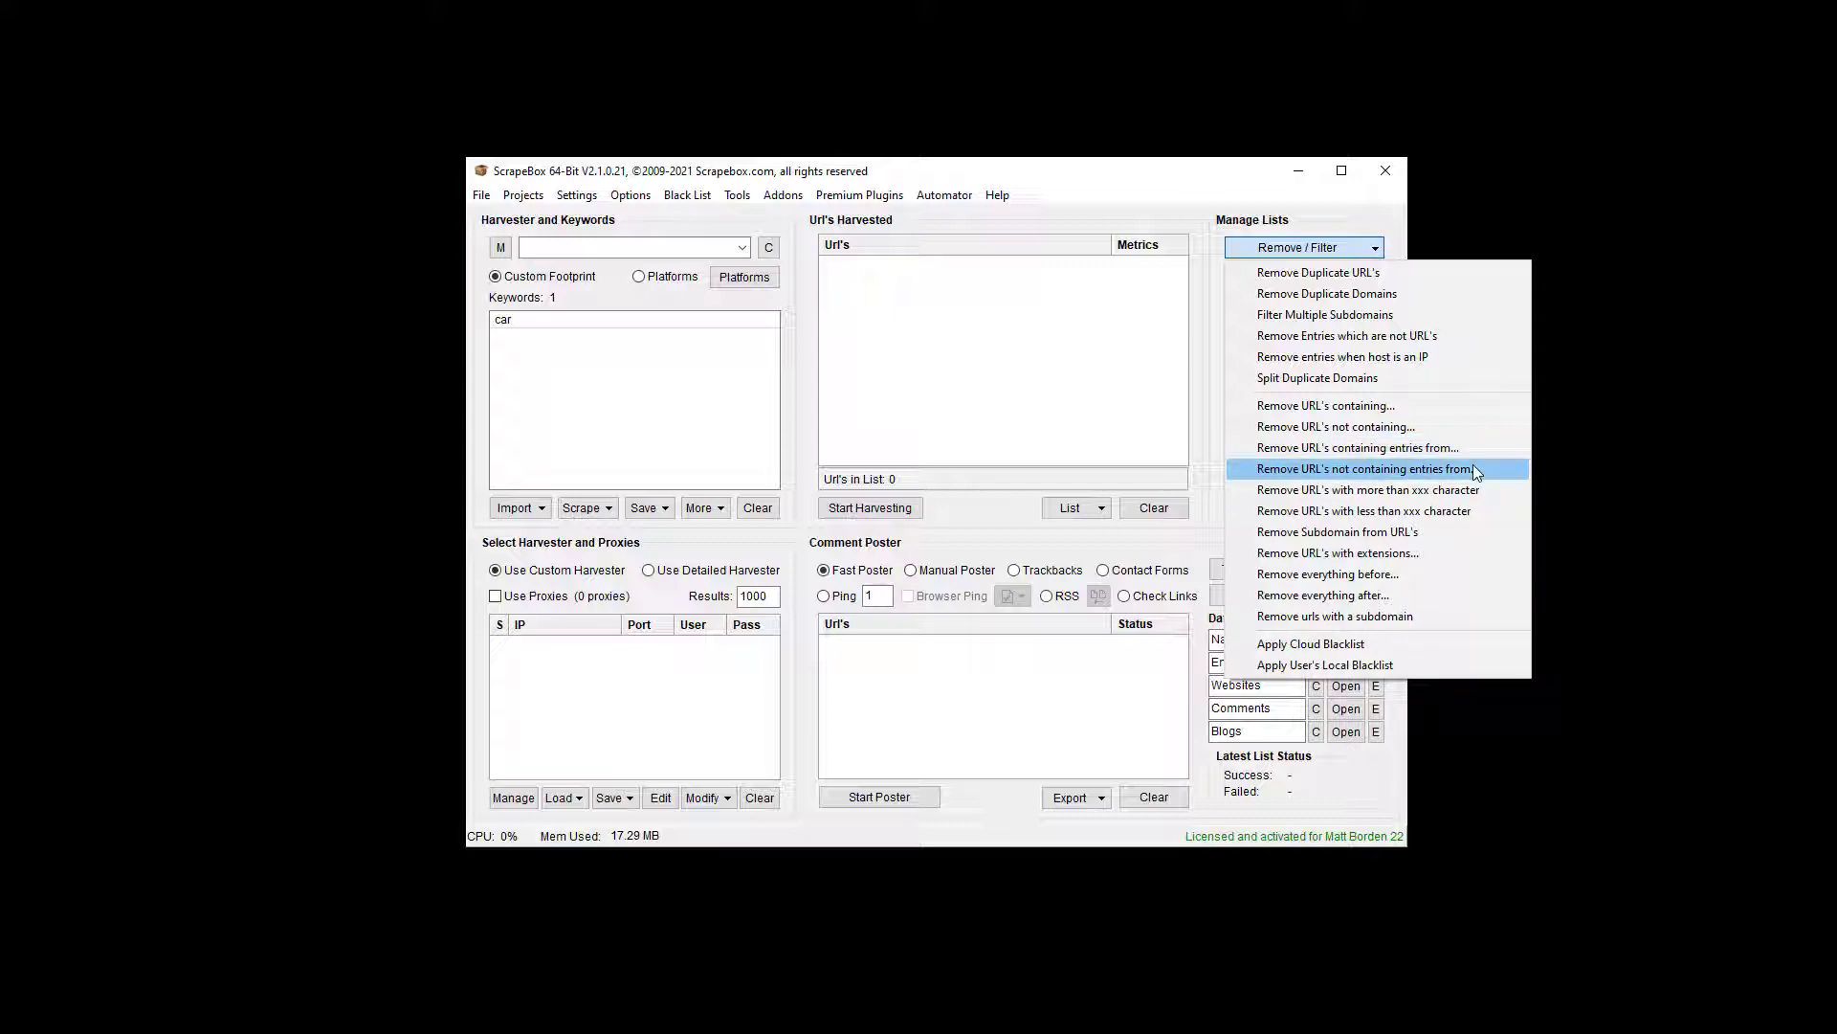
Step: Harvest URLs for 'car' from Google only, with Bing unchecked, stopping at 197 URLs
left_click(856, 426)
left_click(866, 507)
left_click(500, 341)
left_click(500, 305)
left_click(729, 779)
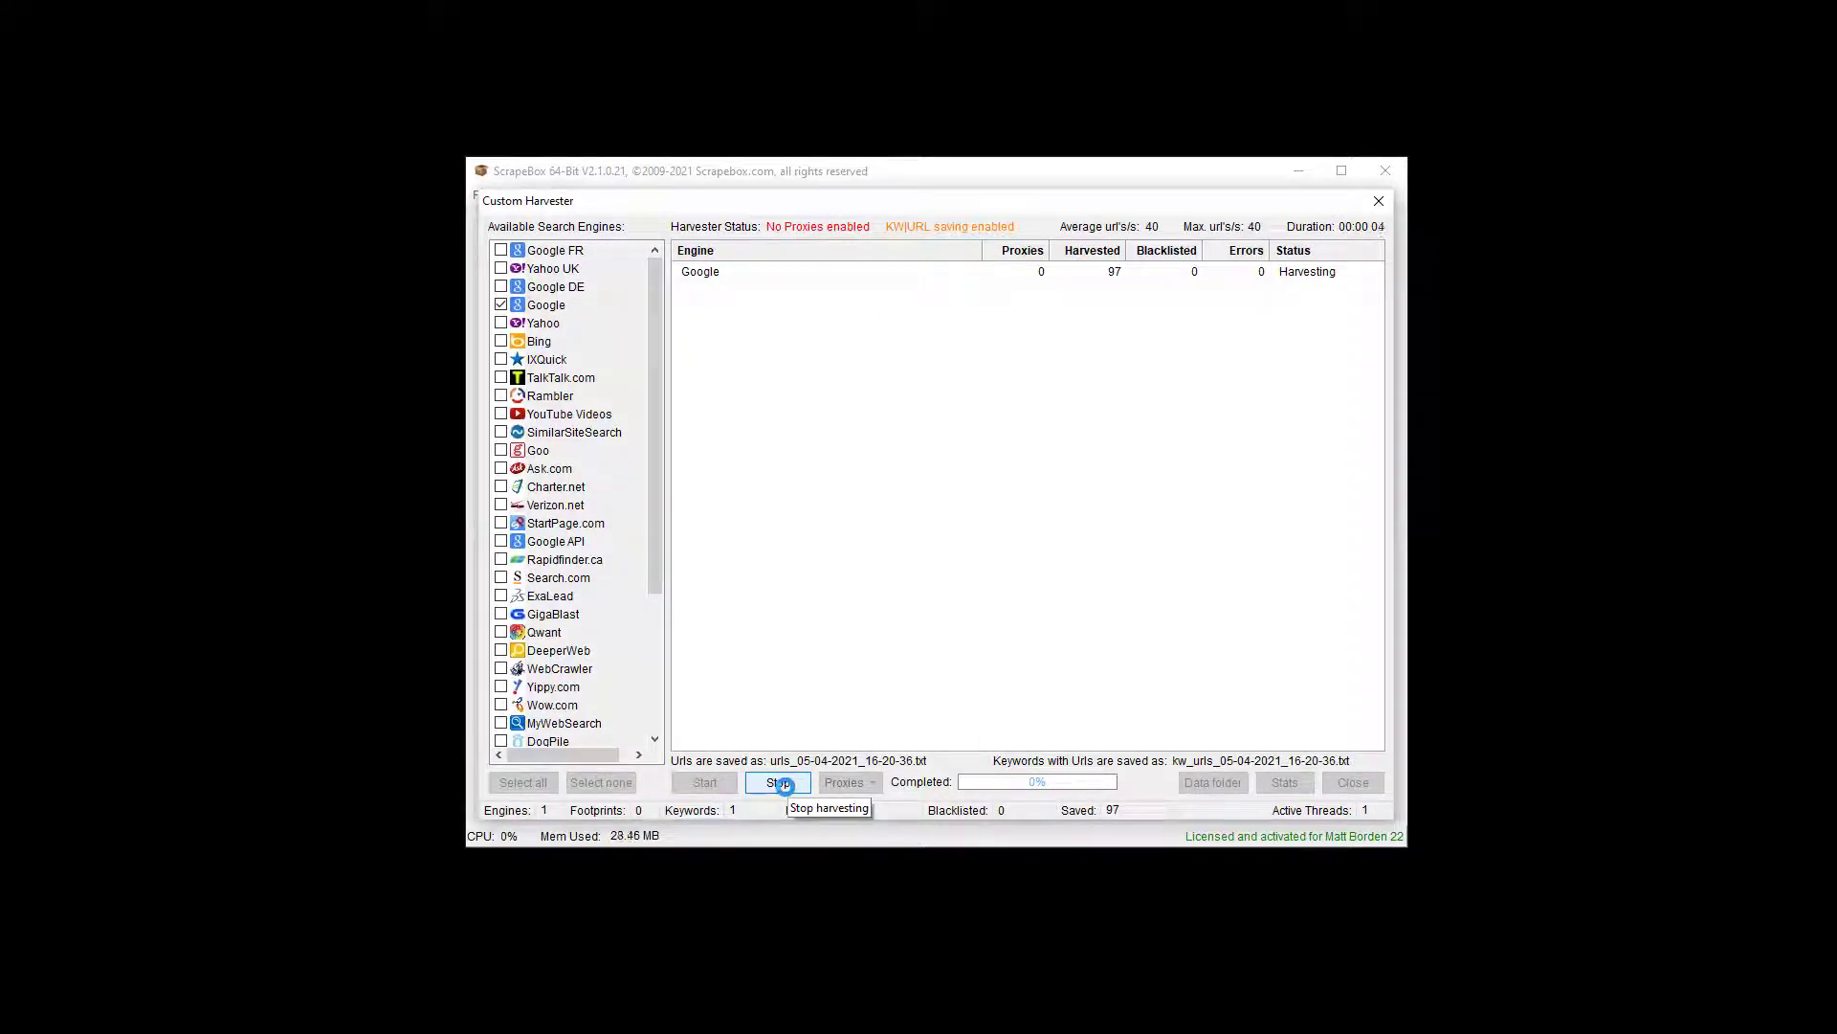
left_click(781, 785)
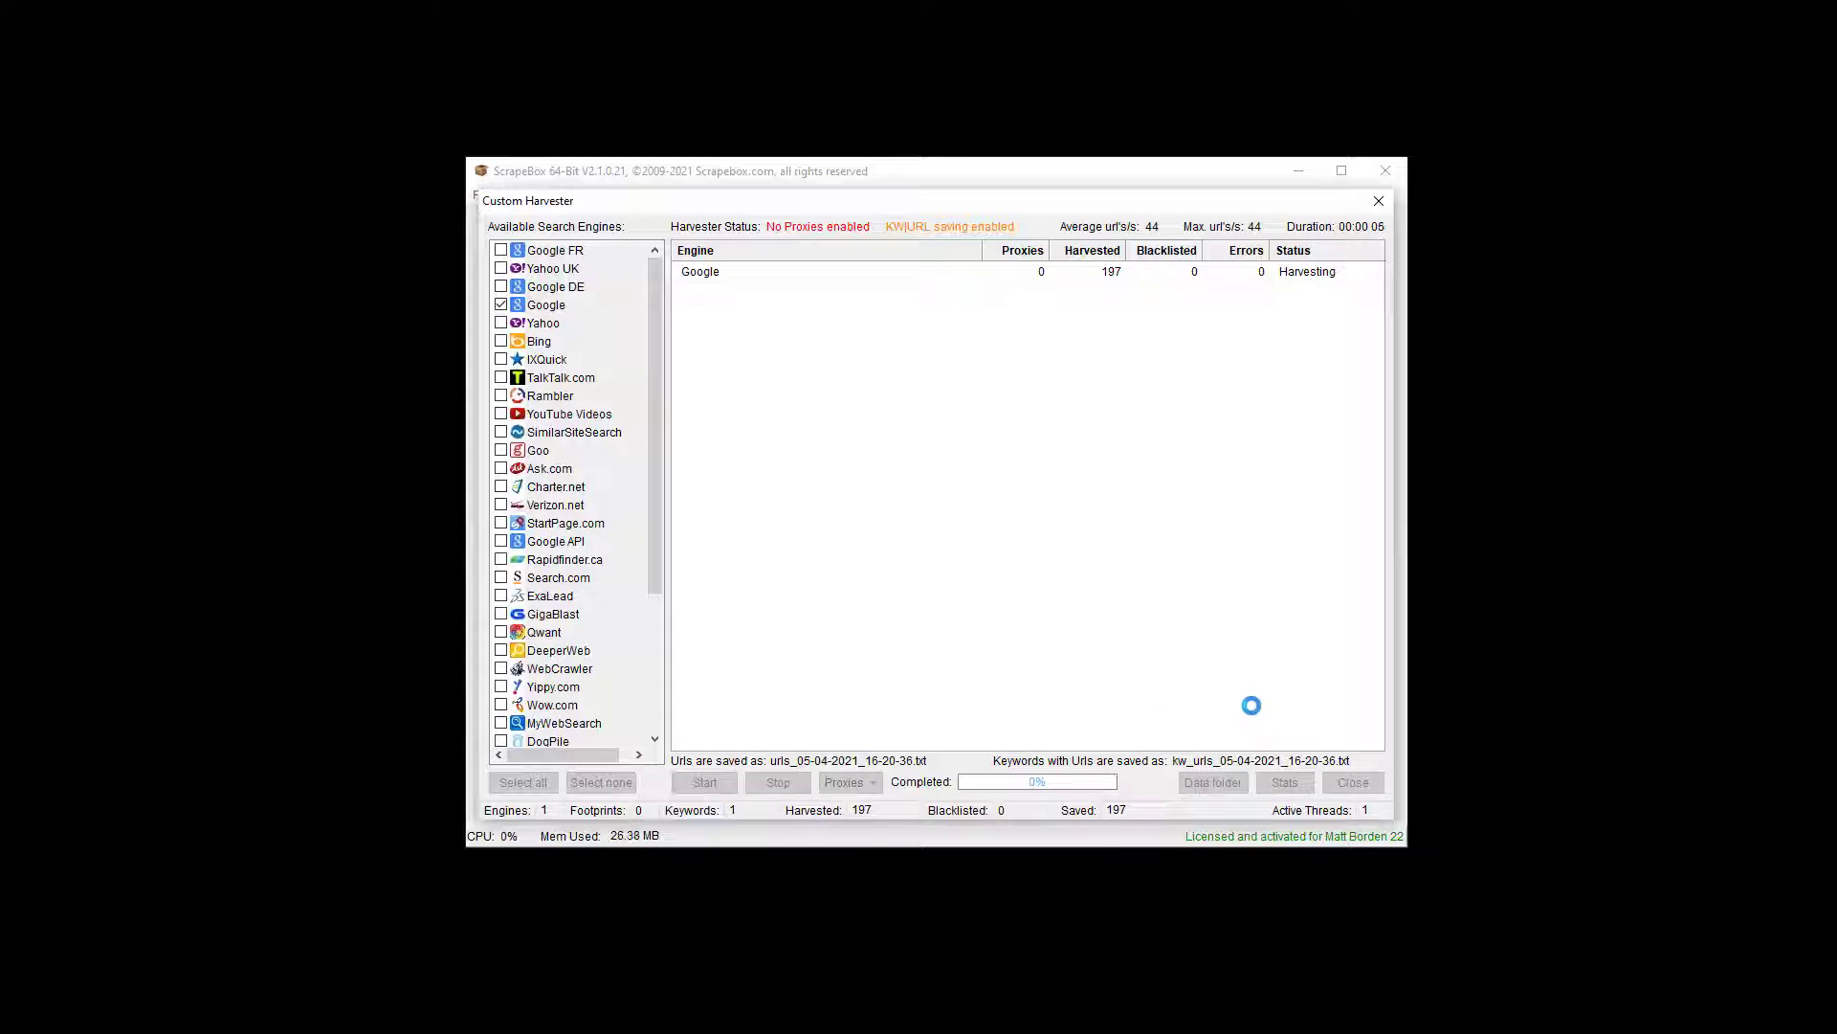
left_click(1338, 784)
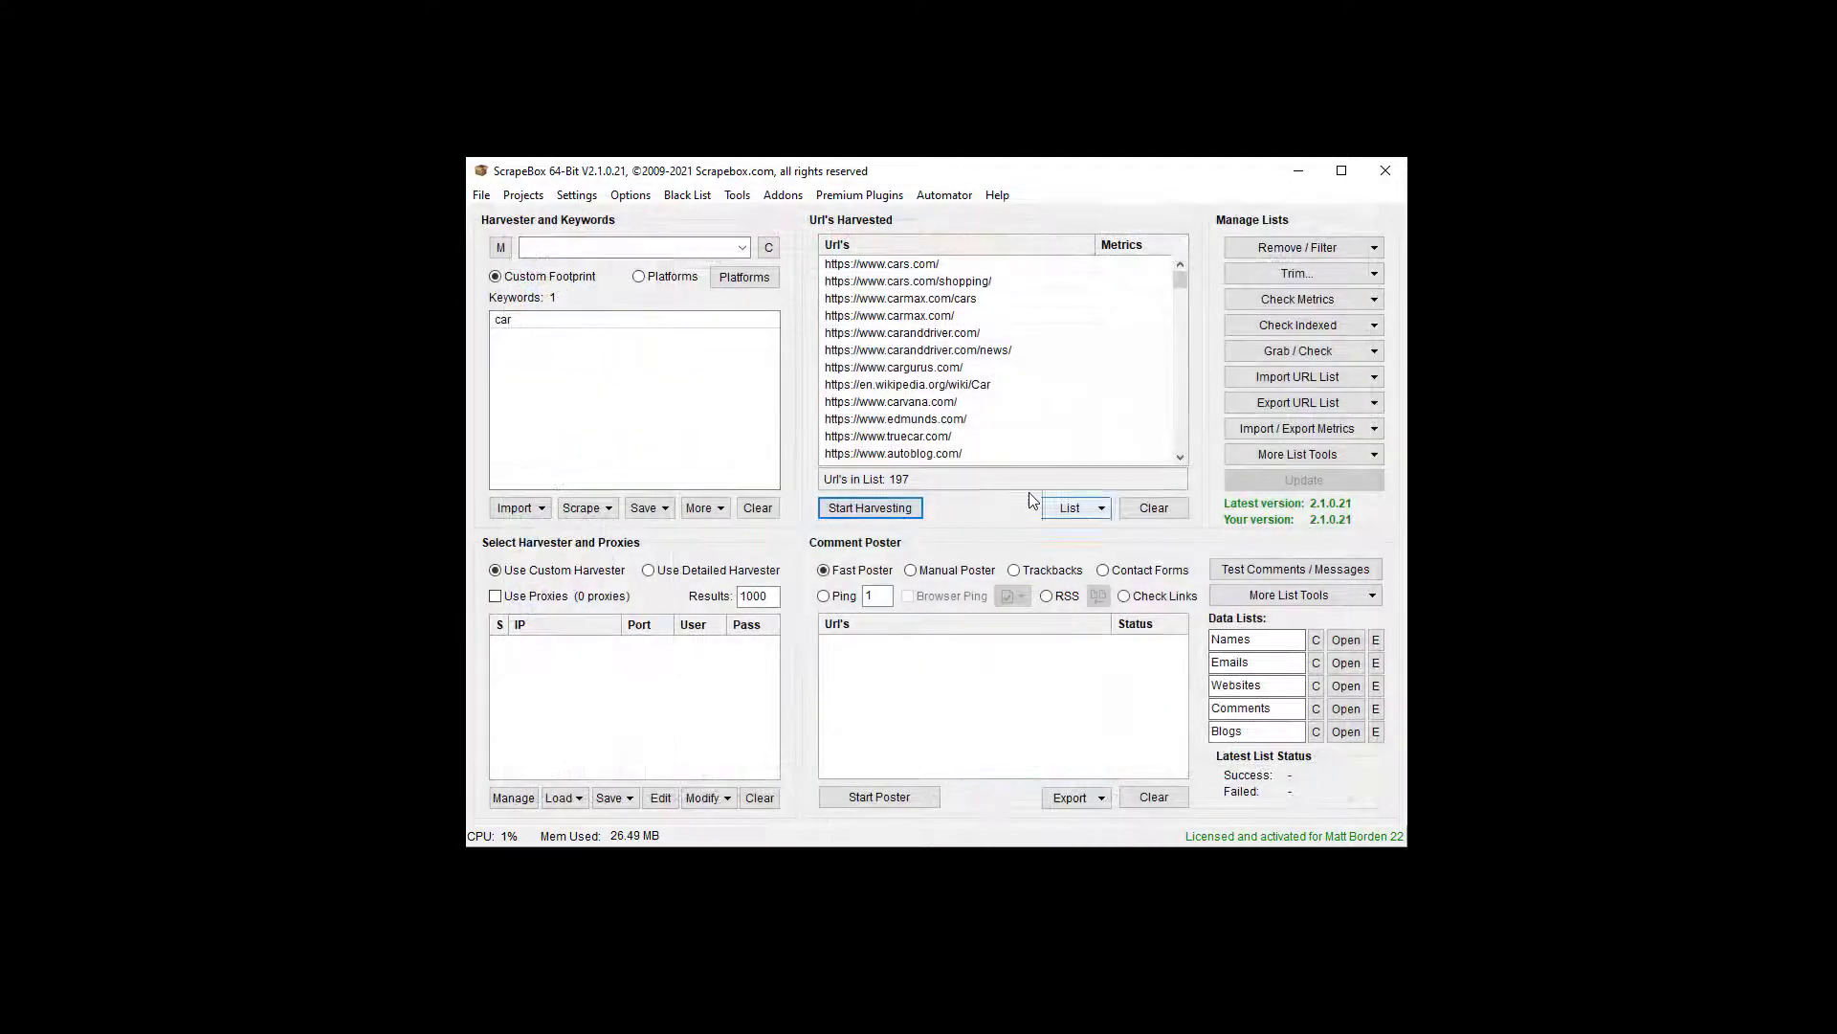
Step: Show the Remove / Filter commands for the 197 harvested URLs
left_click(1268, 250)
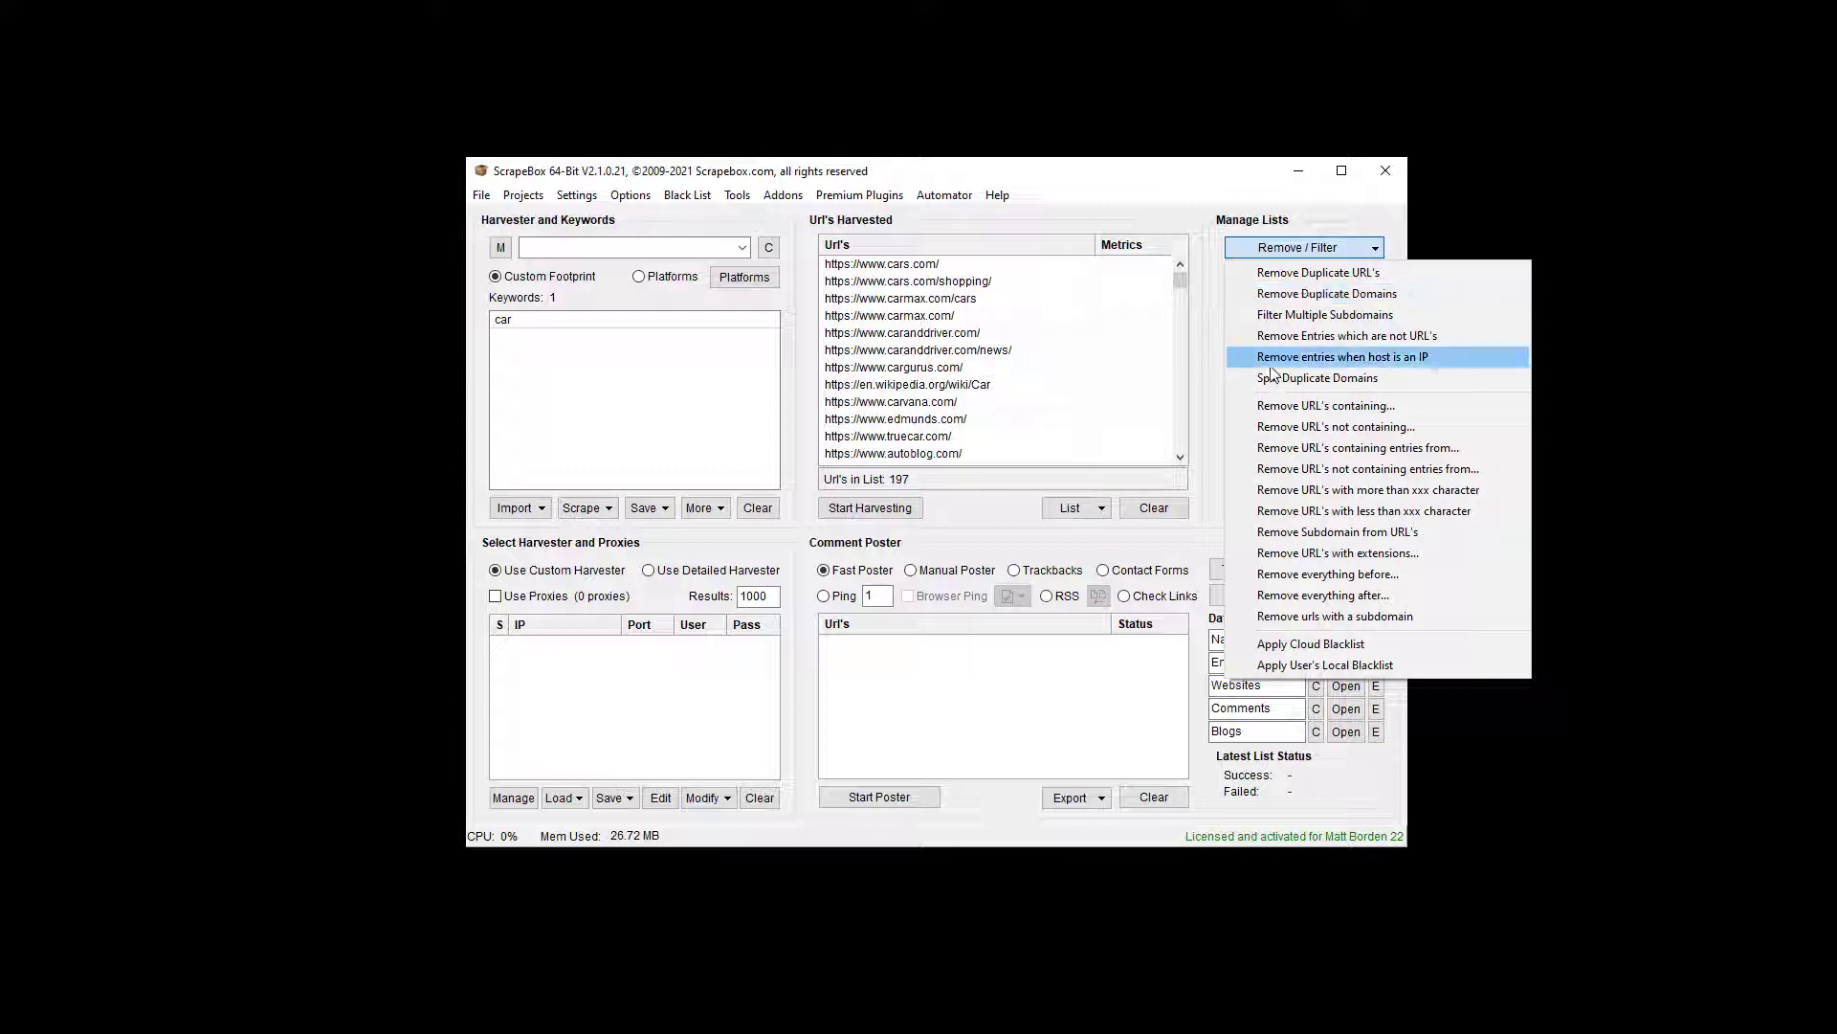
Step: Remove harvested URLs not containing the mask car
left_click(1378, 427)
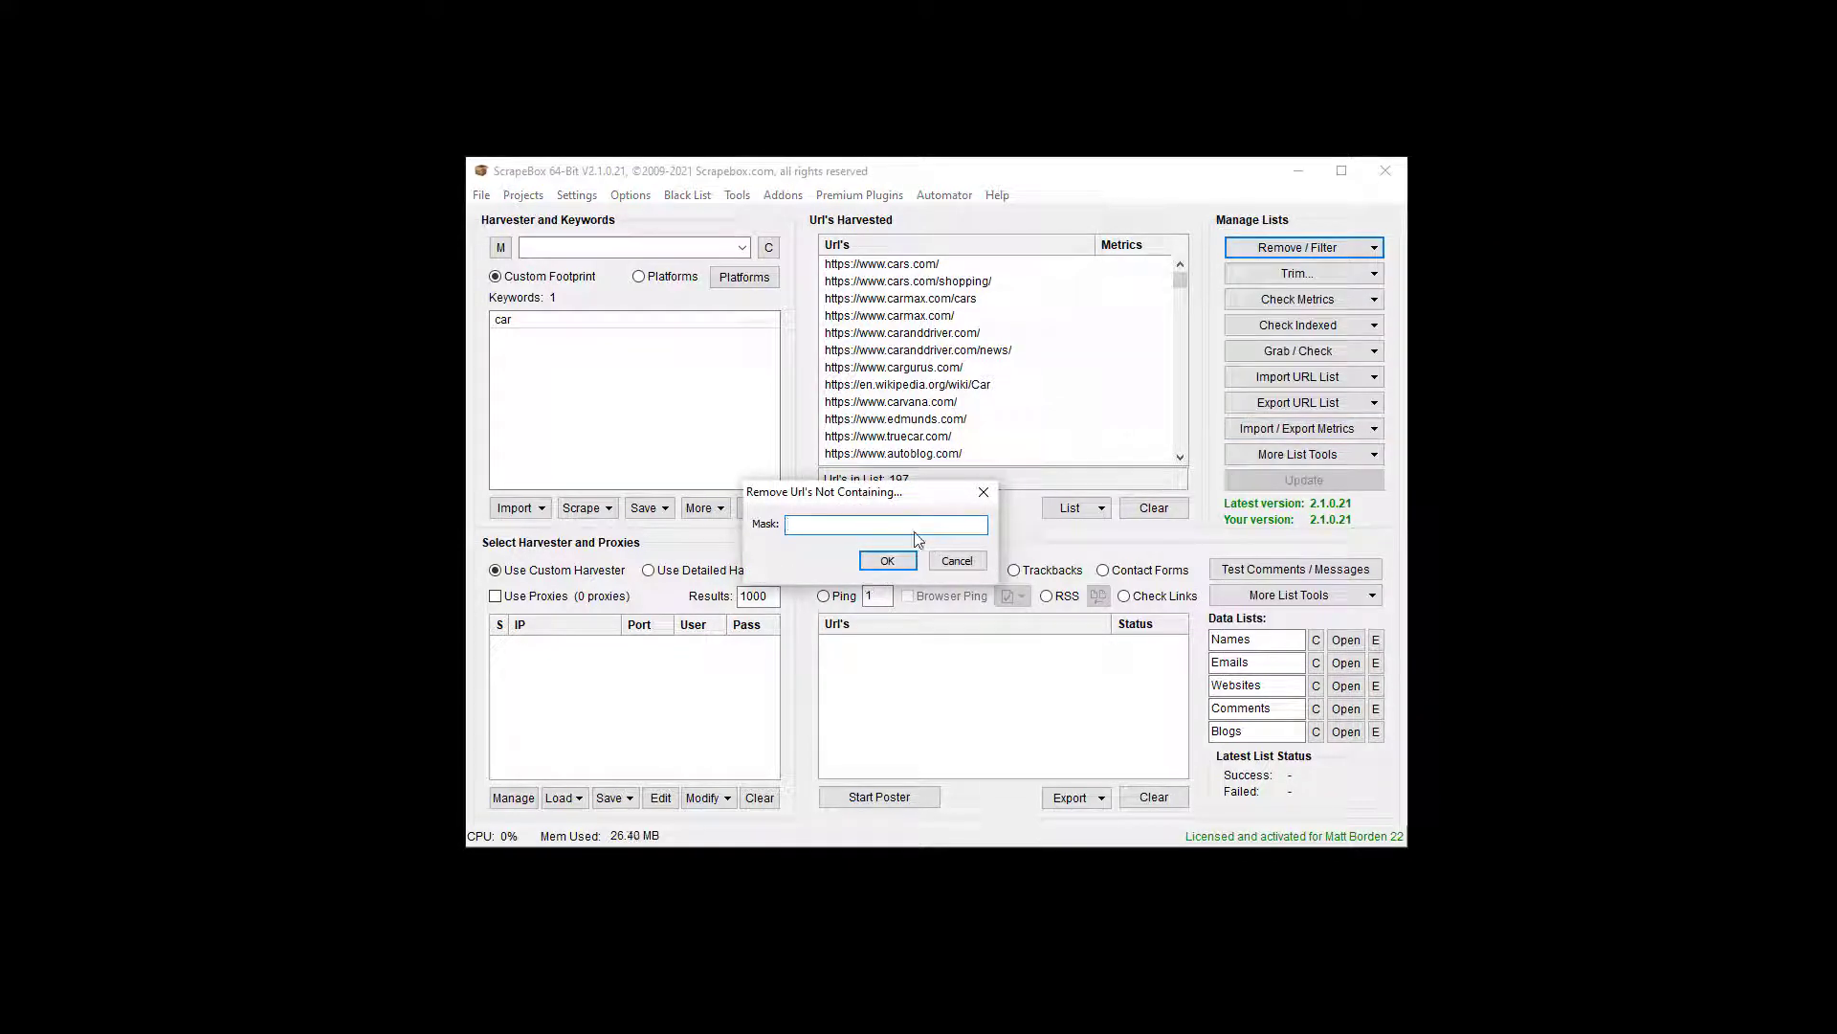
left_click_drag(926, 491, 922, 530)
type("car")
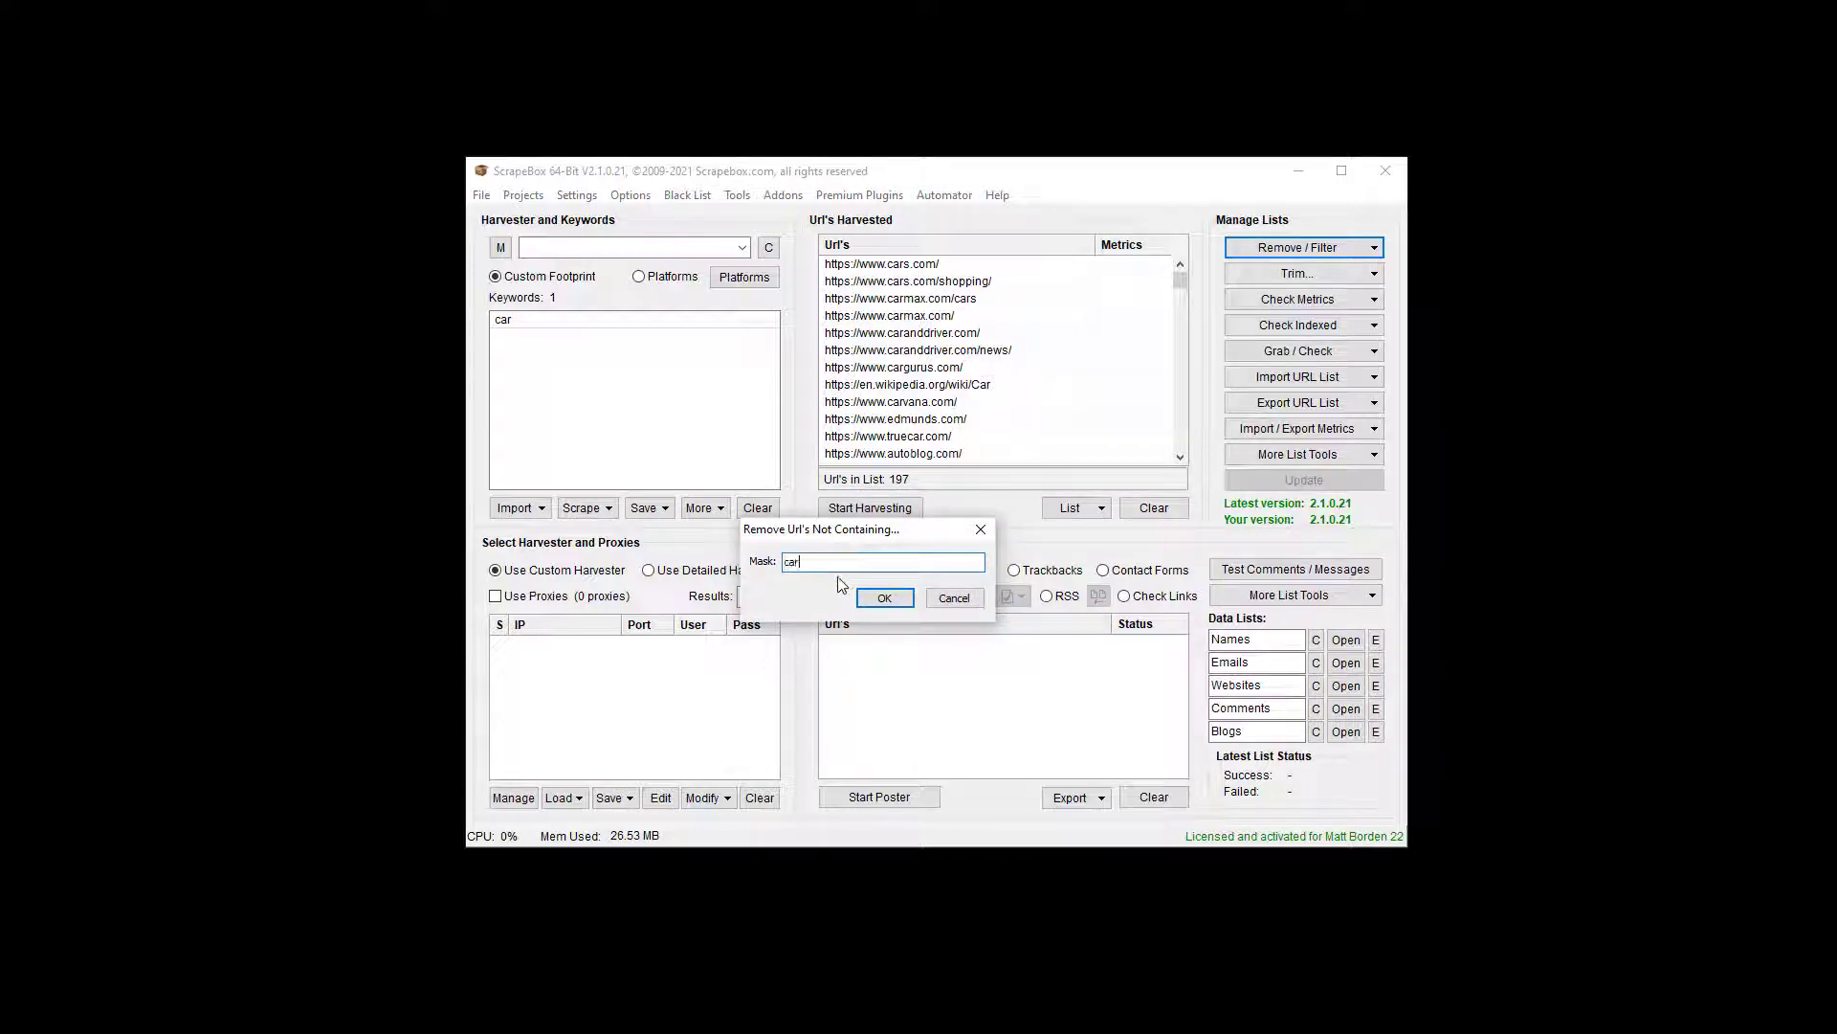
left_click(883, 600)
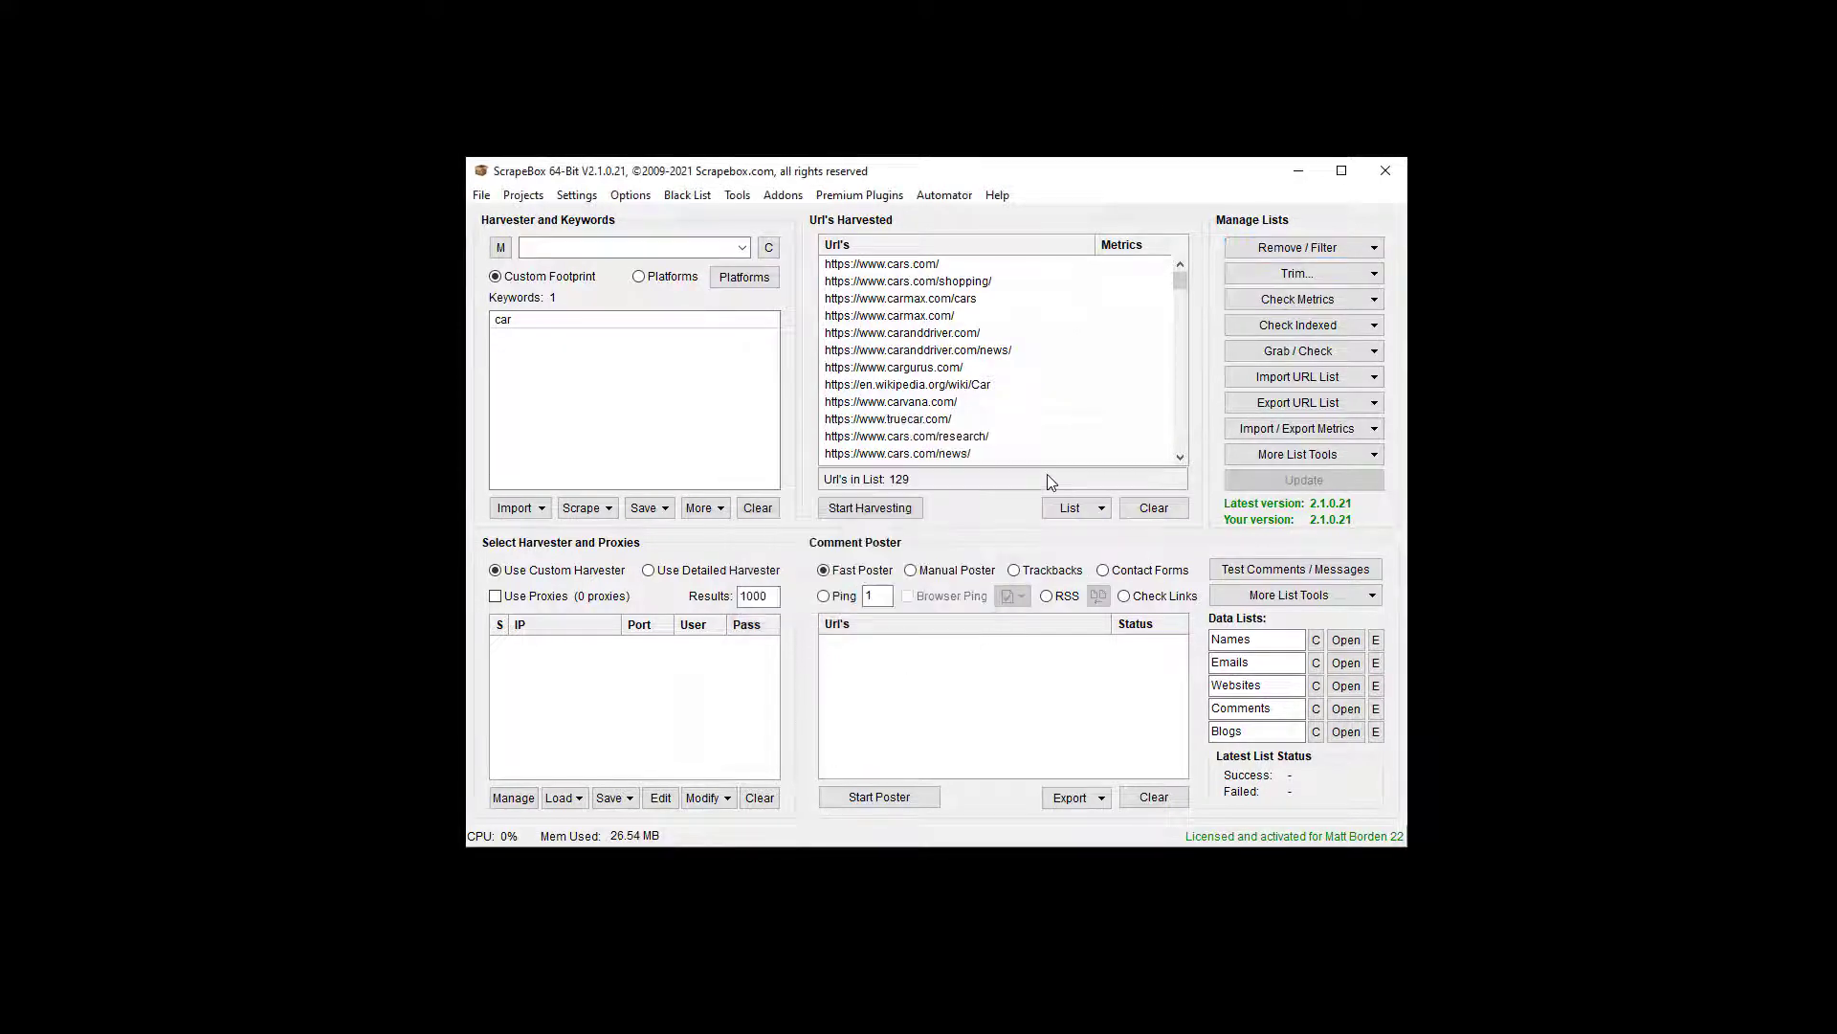
scroll(919, 423, "down", 10)
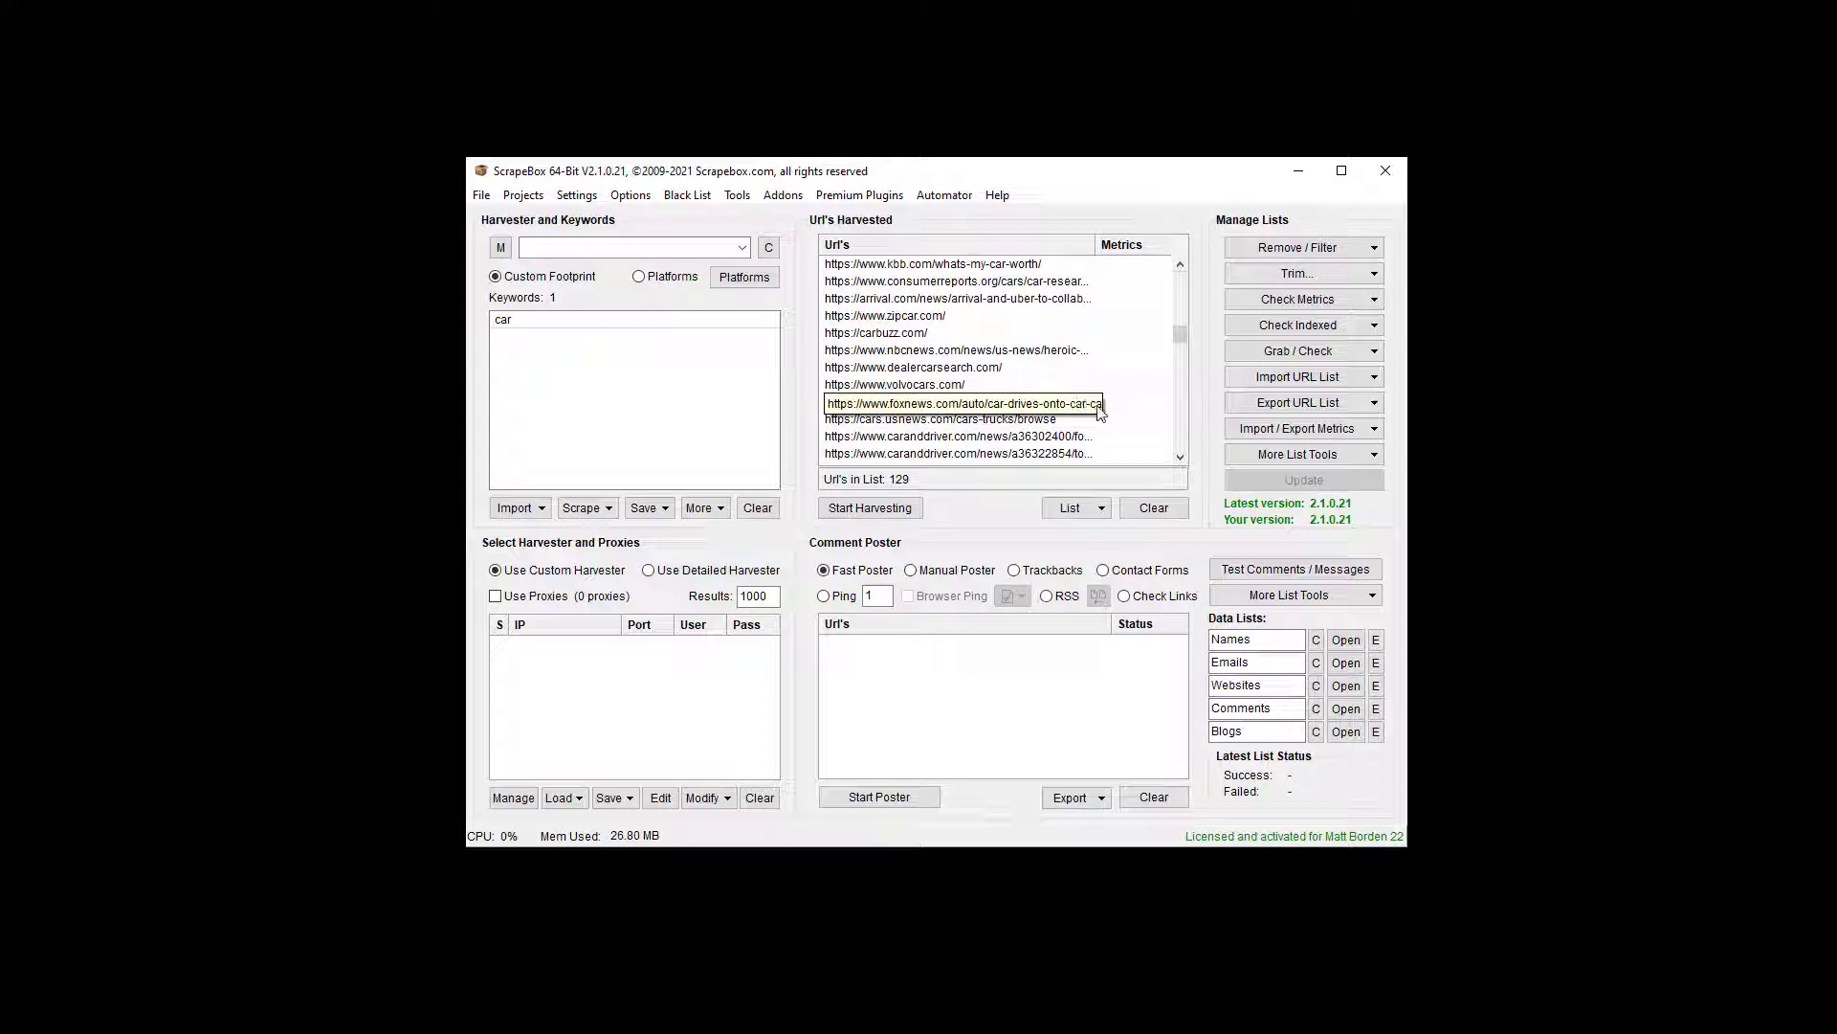
Step: Keep only URLs containing .com/, leaving 121, then clear the harvested list
left_click(1265, 250)
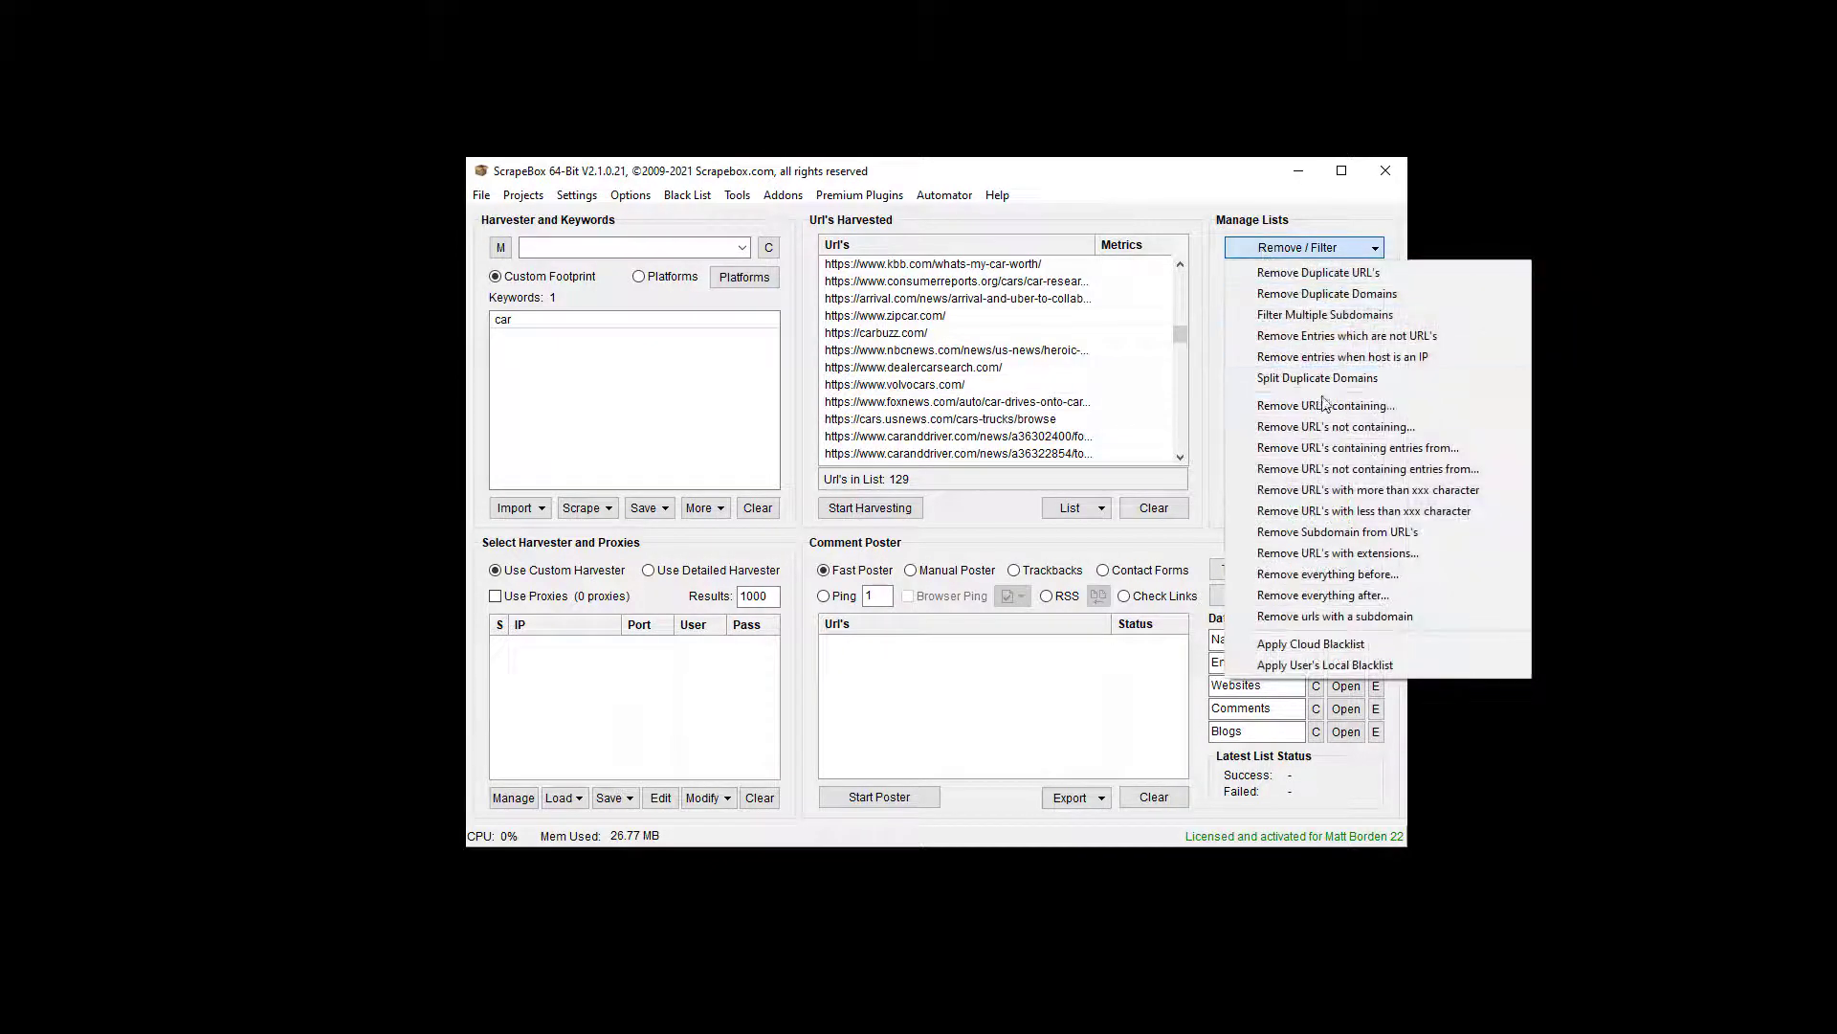
left_click(1338, 427)
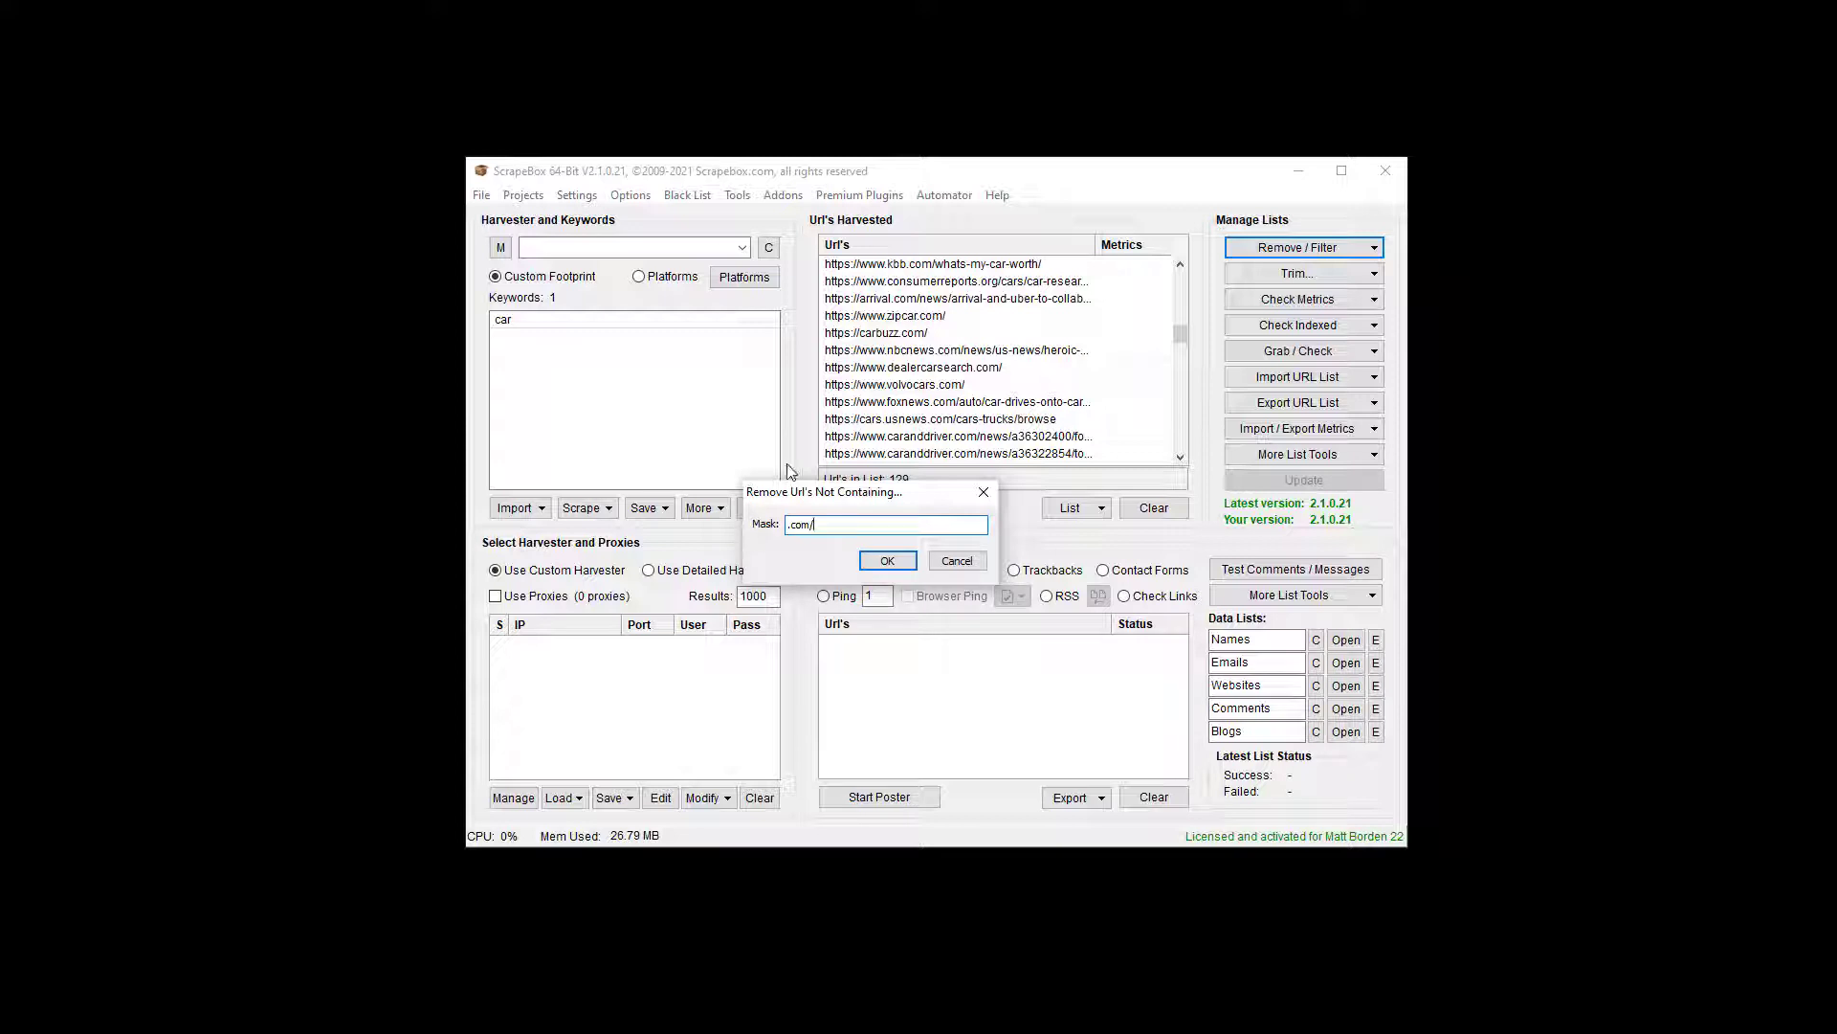
left_click(904, 563)
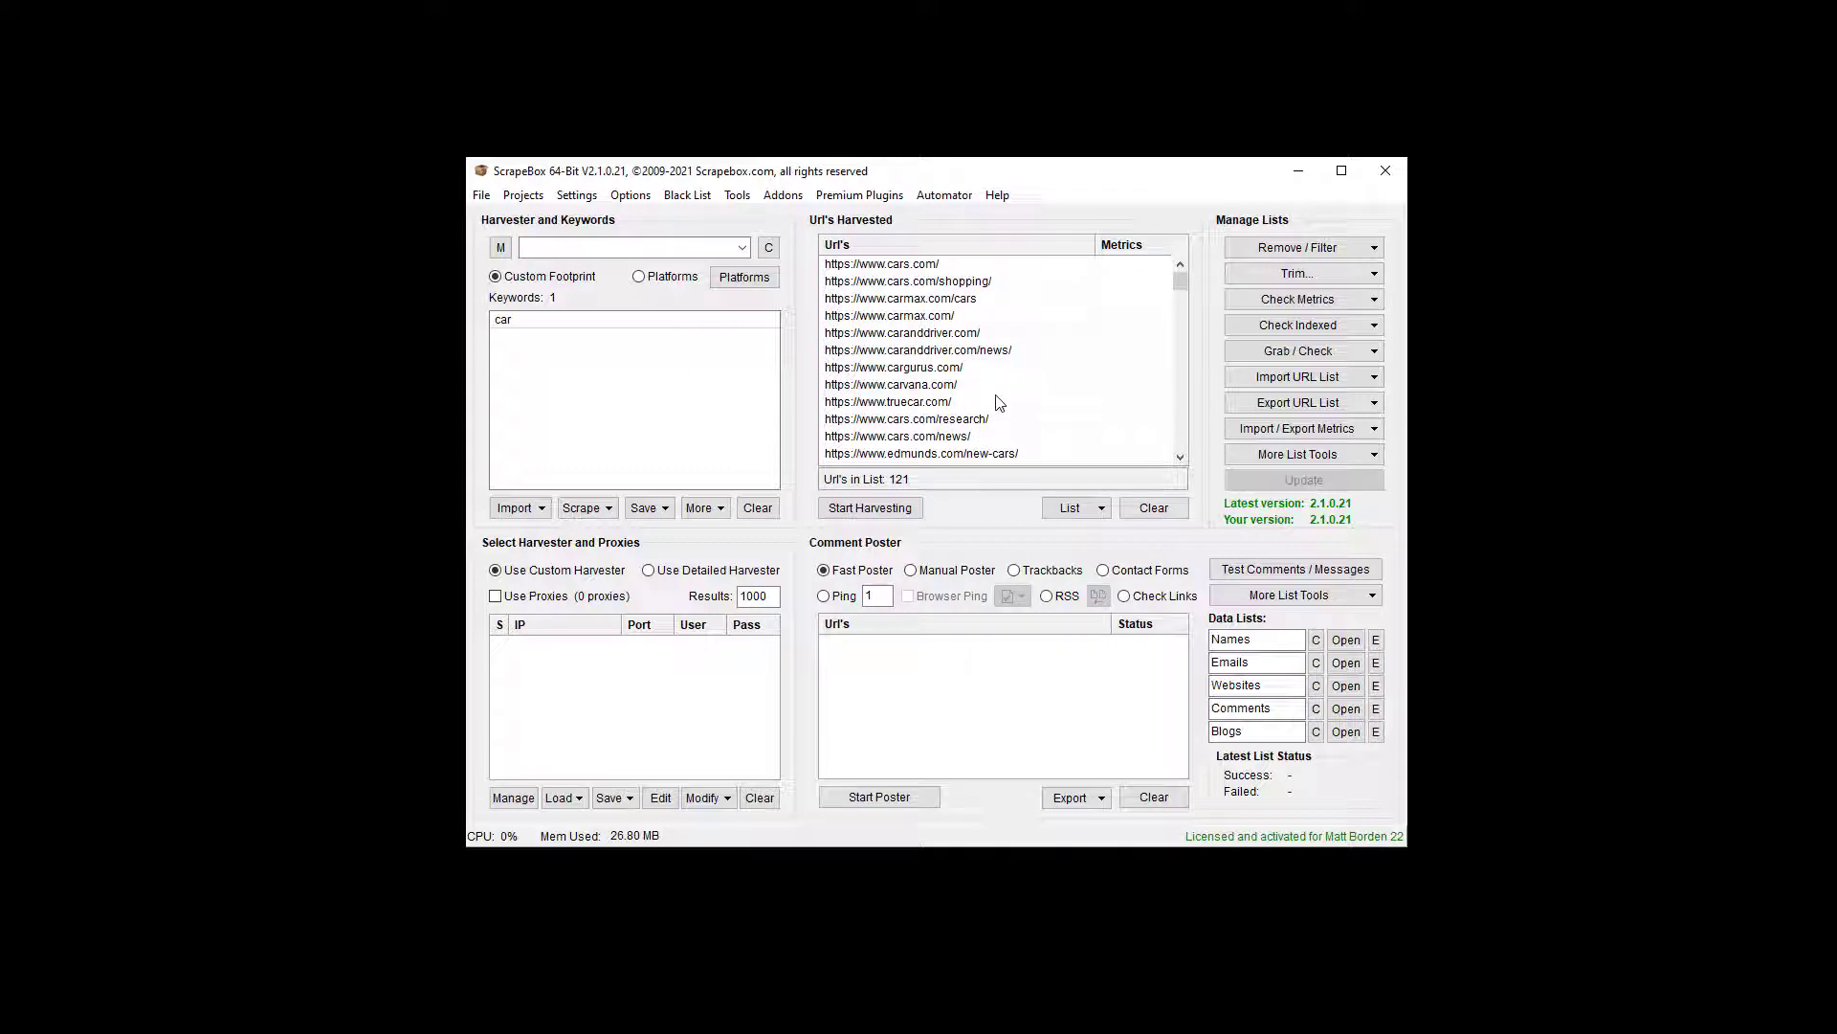
scroll(985, 411, "down", 20)
scroll(983, 421, "down", 10)
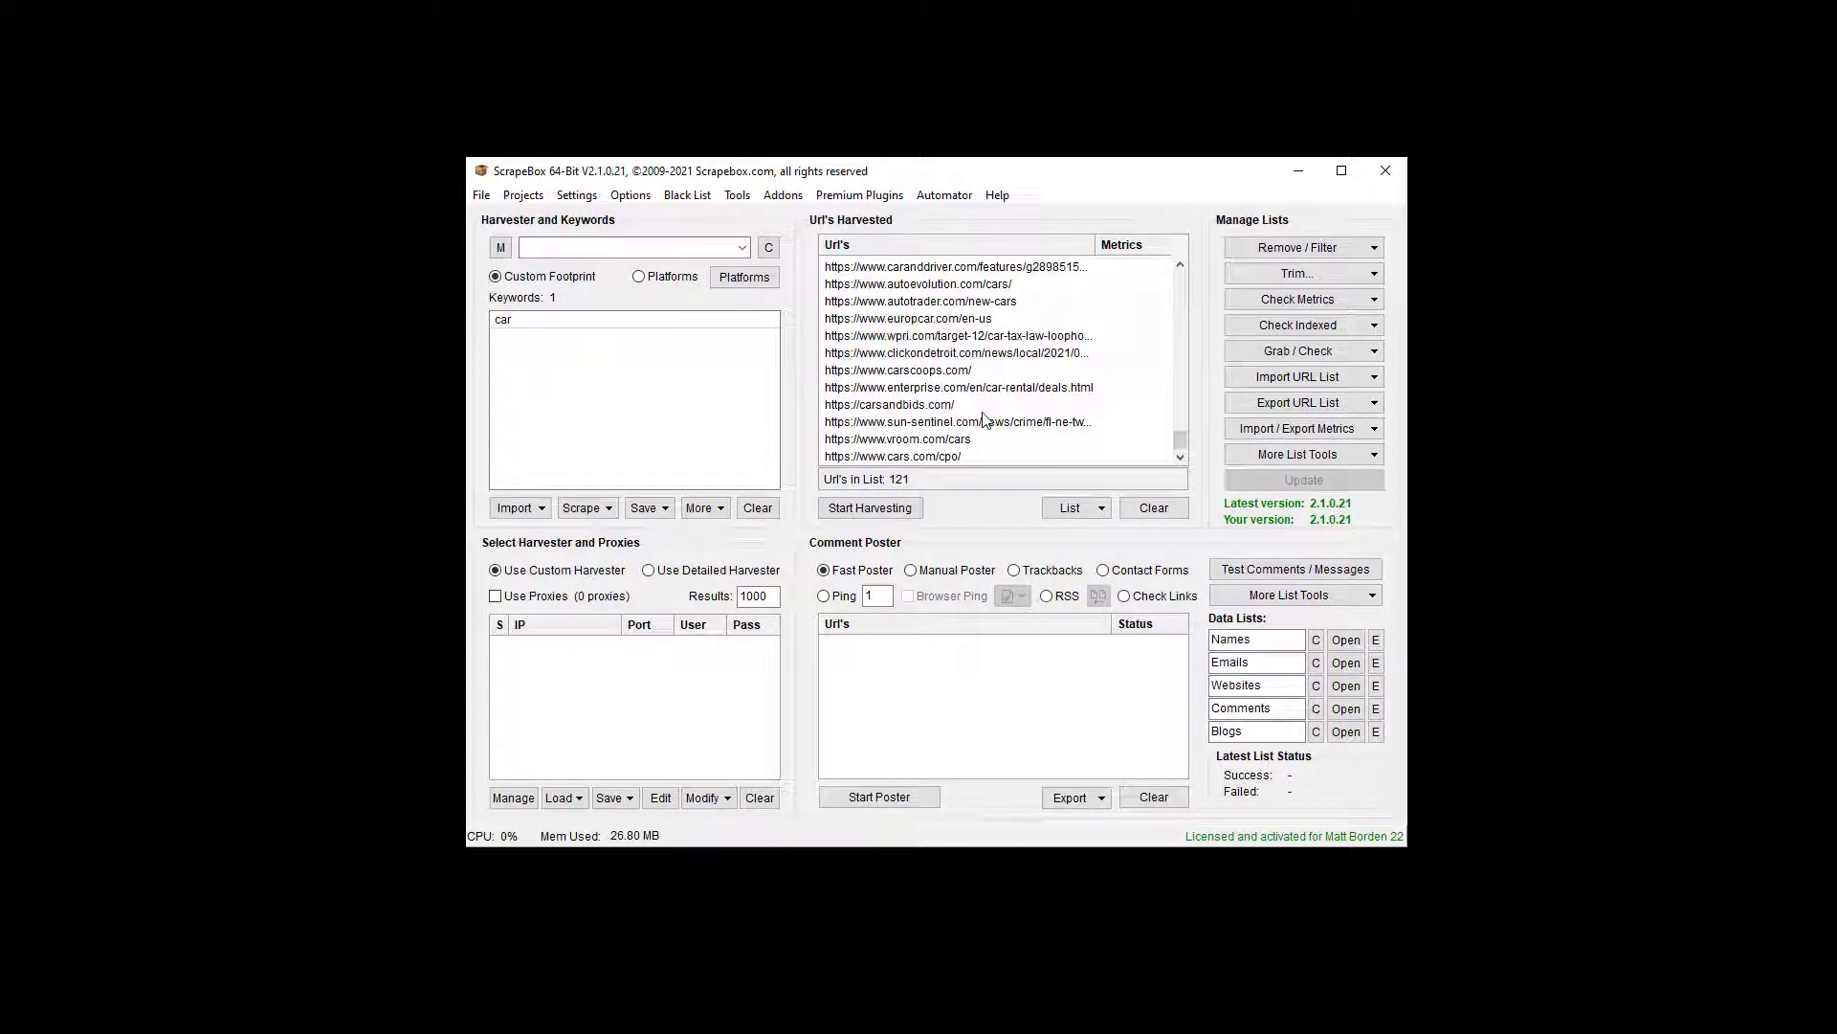
left_click(1153, 508)
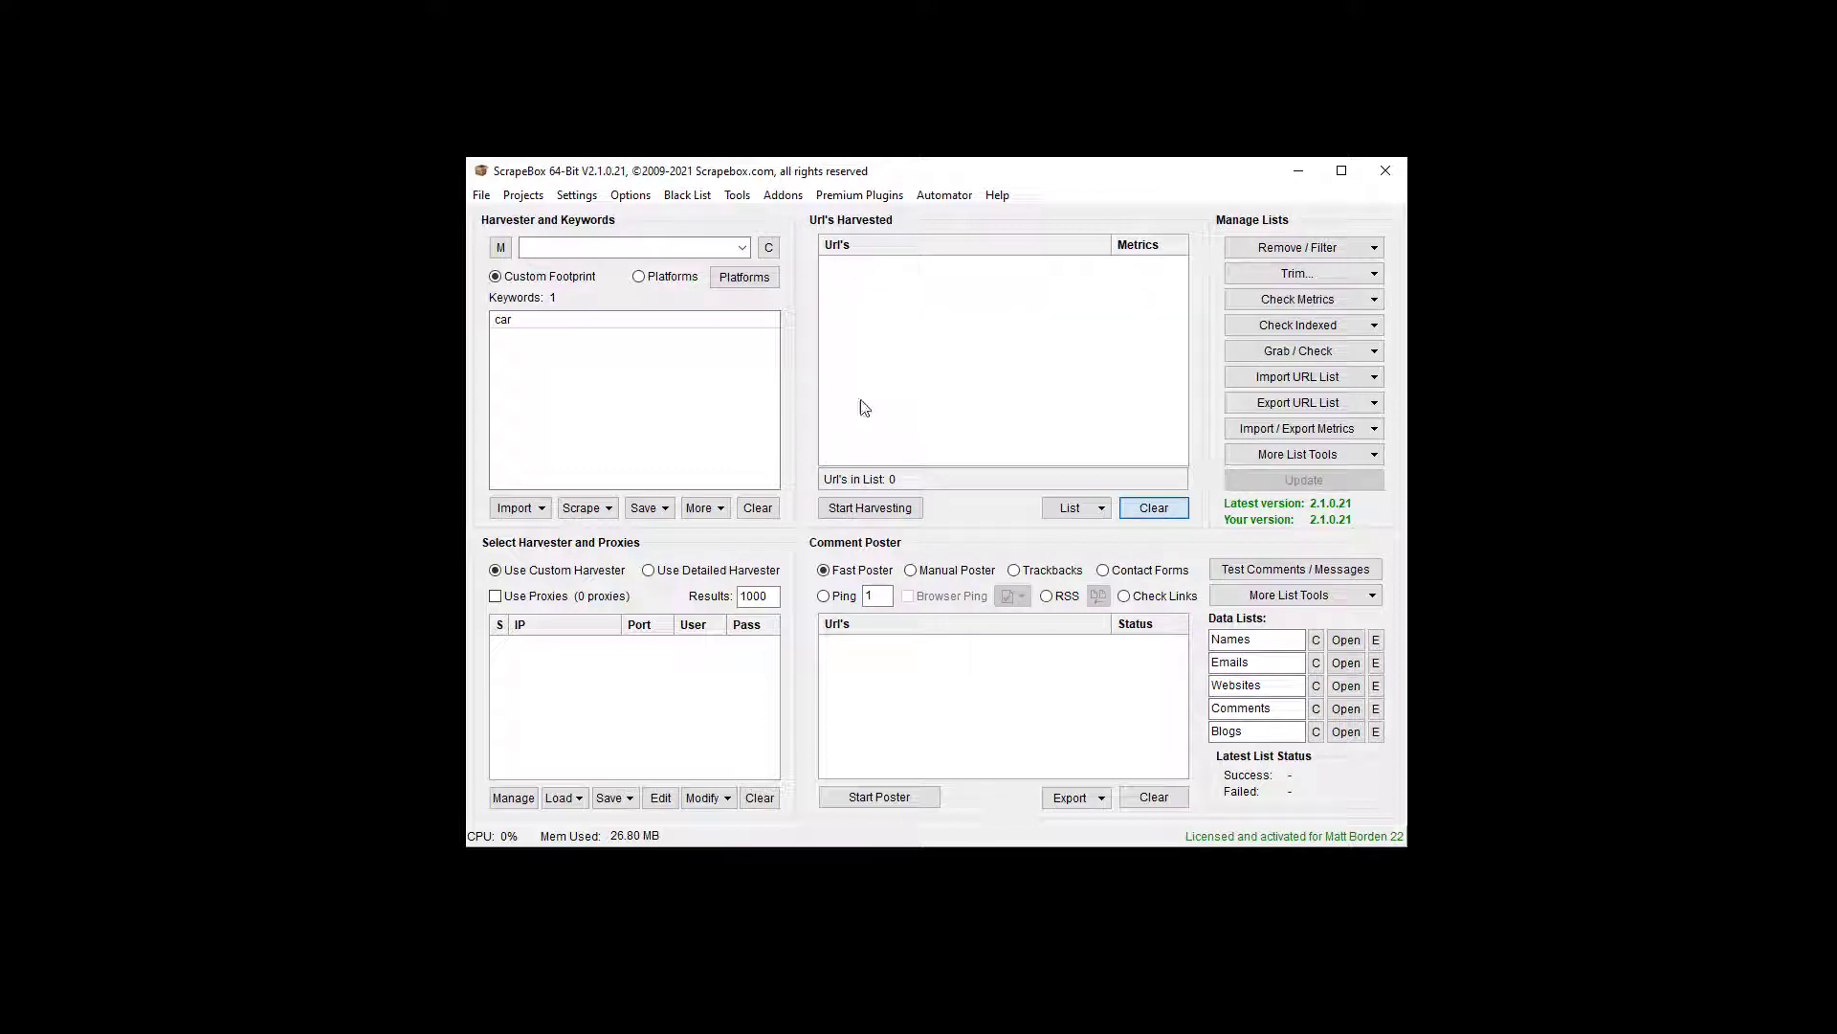
left_click(743, 395)
Step: Add keywords truck, boat, green and red and harvest them from Google and Bing, giving 7442 URLs
type("truck")
key("Return")
type("boat")
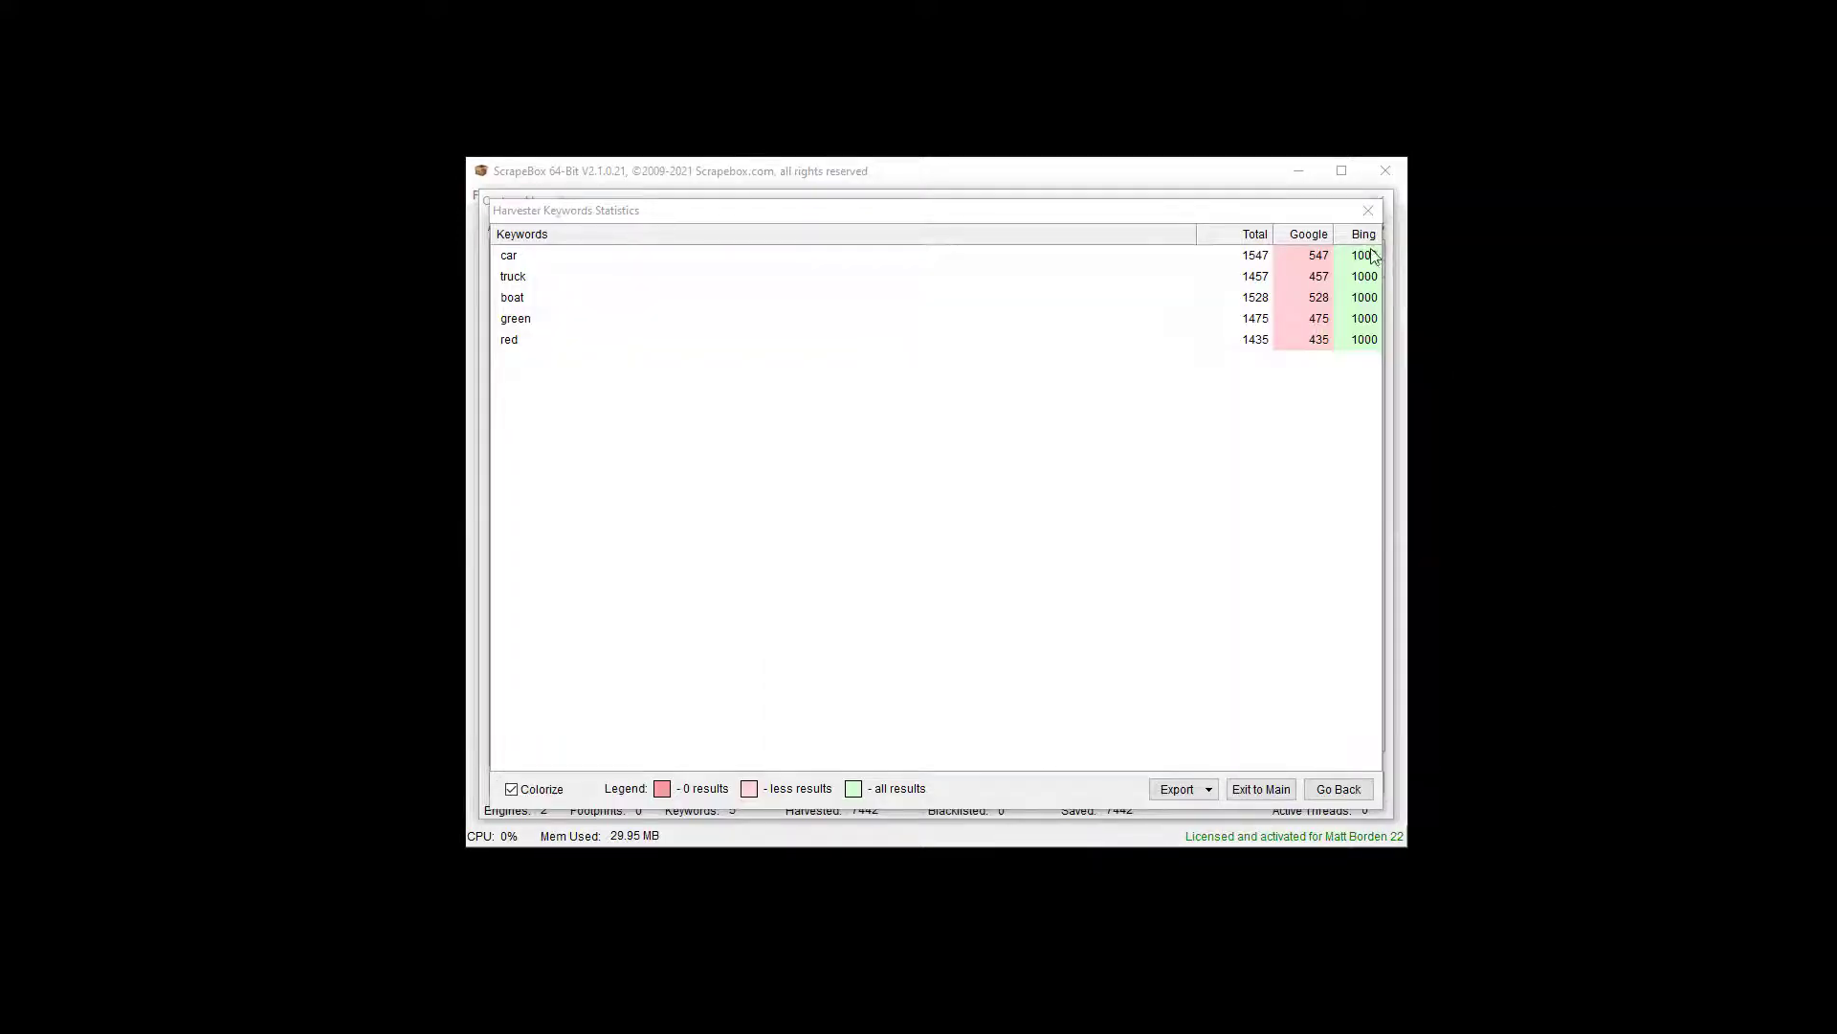
left_click(1352, 790)
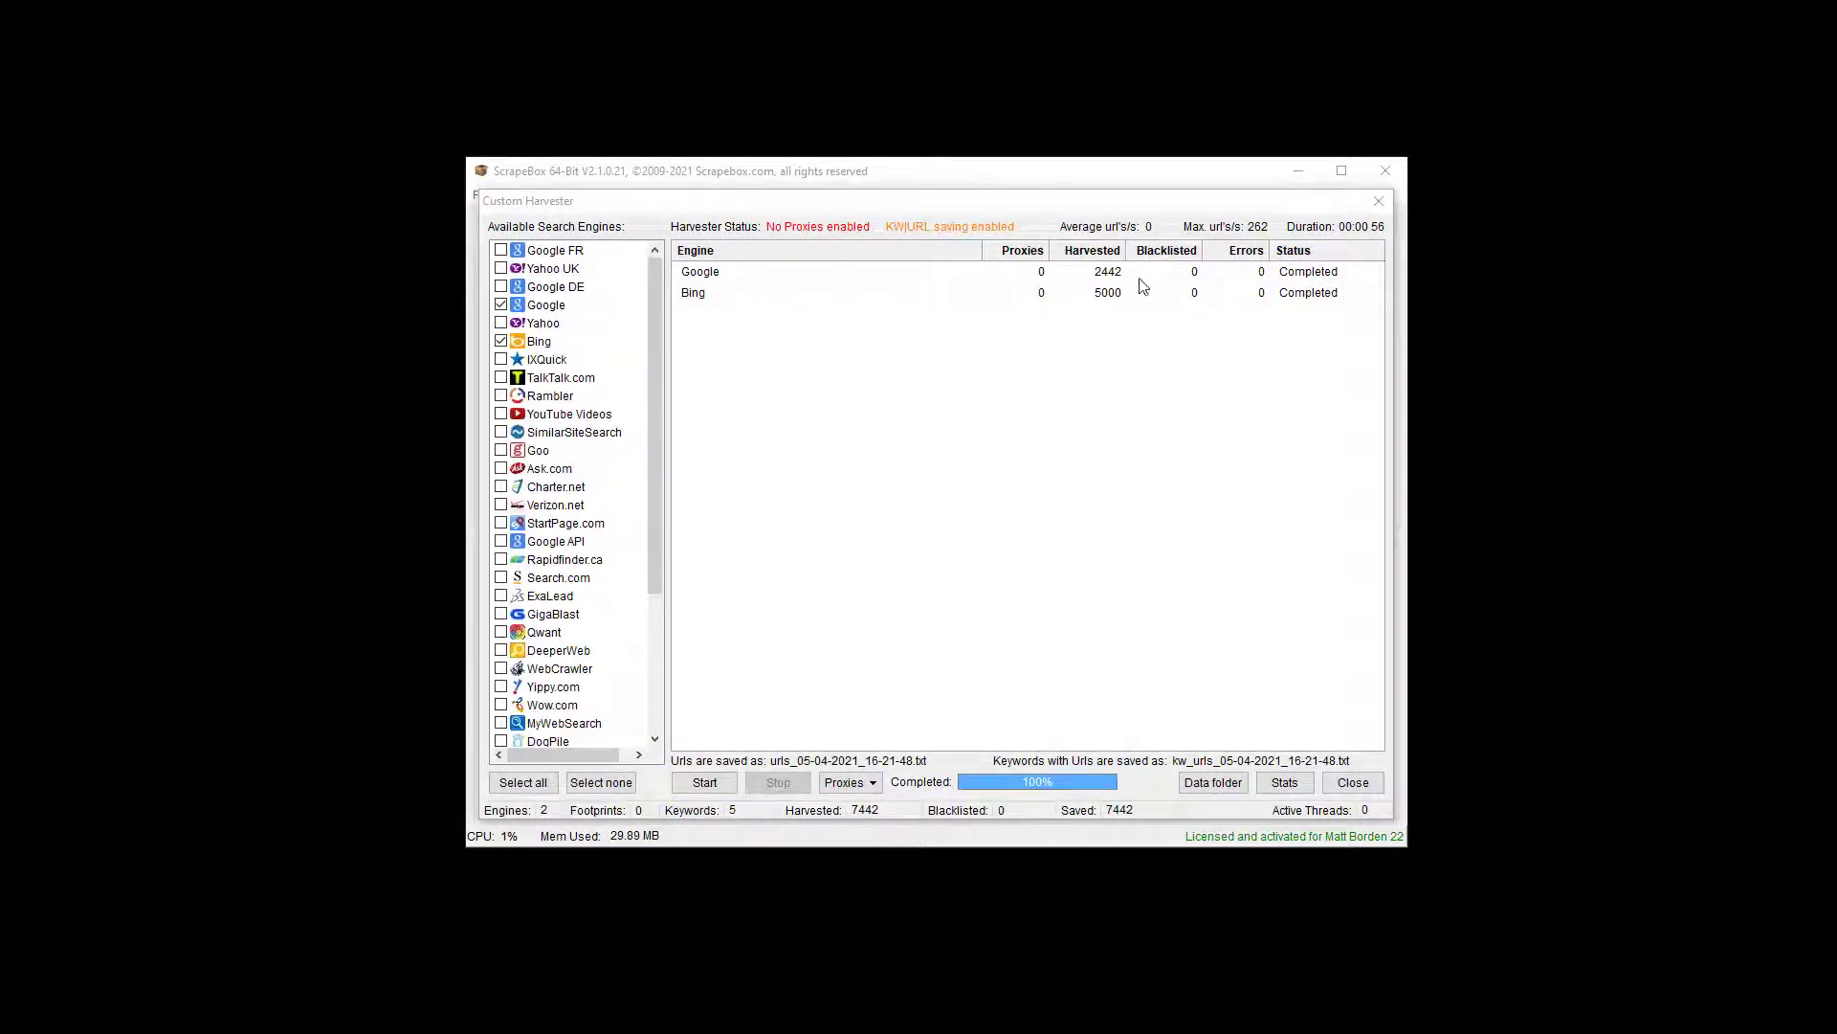
left_click(1353, 783)
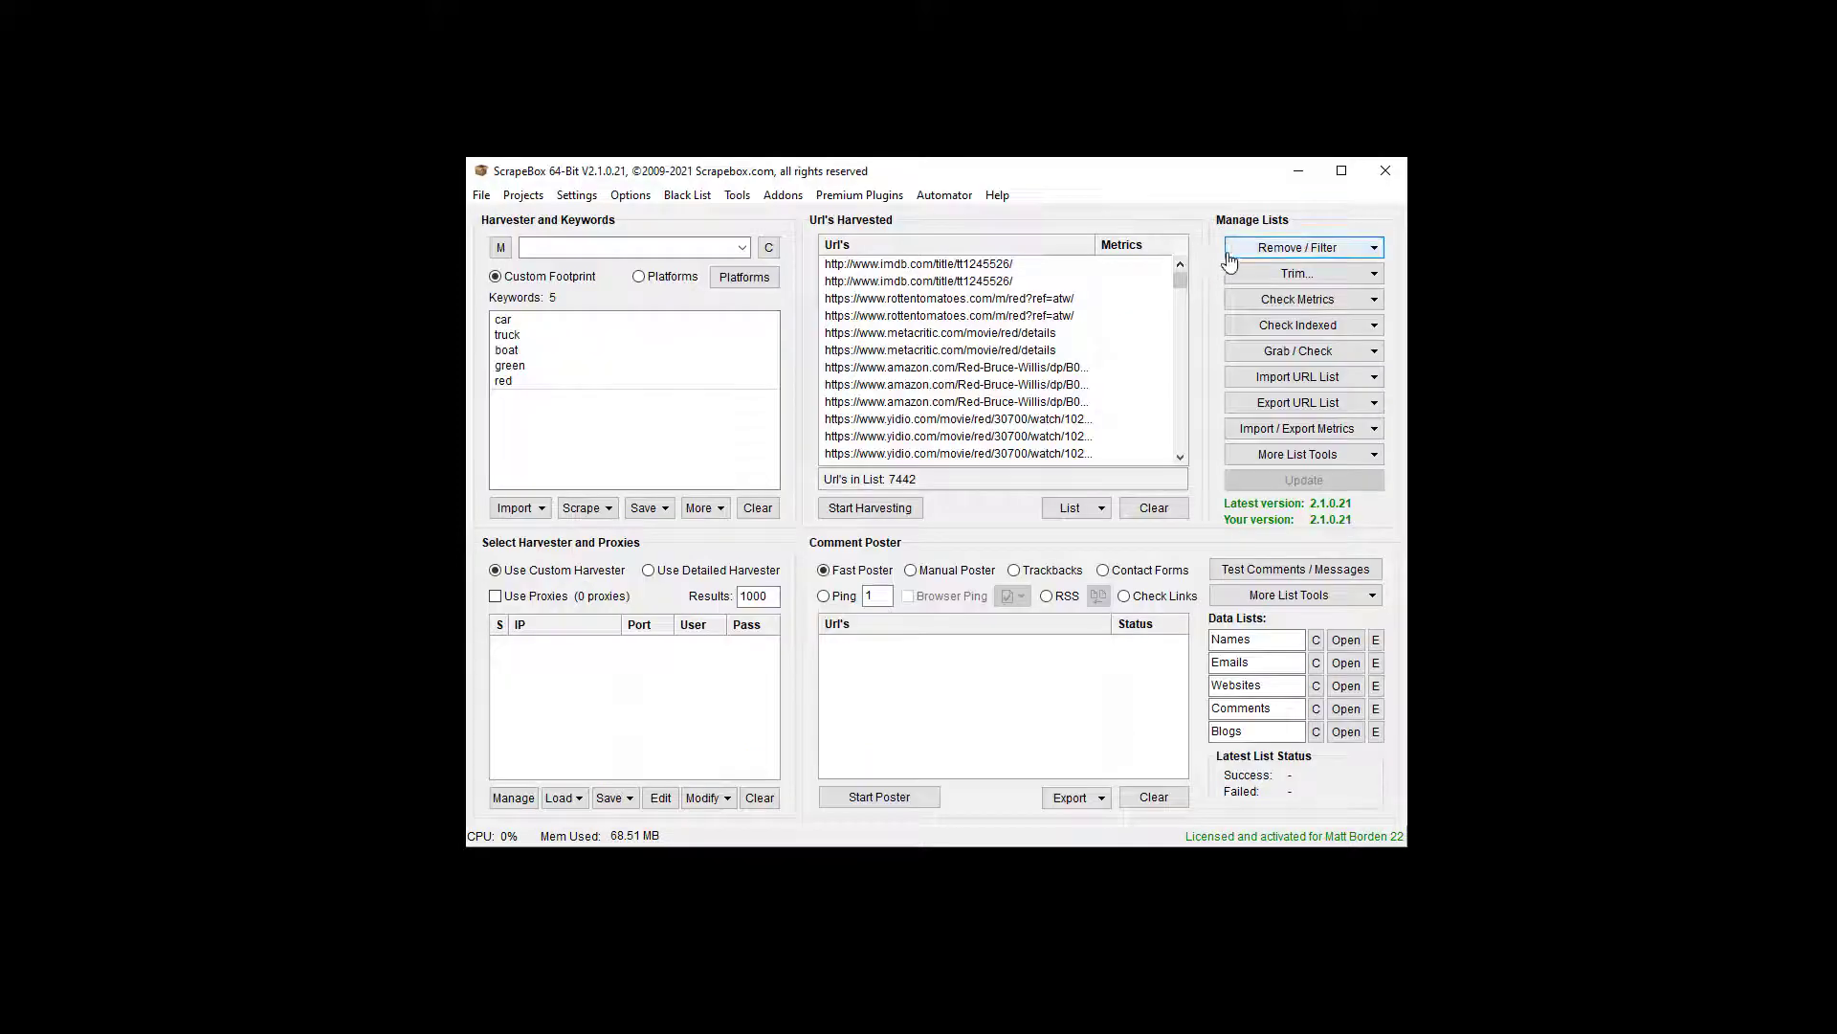
Step: Check that car.txt holds 'car', then filter the harvested list against it, leaving 6203 URLs
left_click(1284, 248)
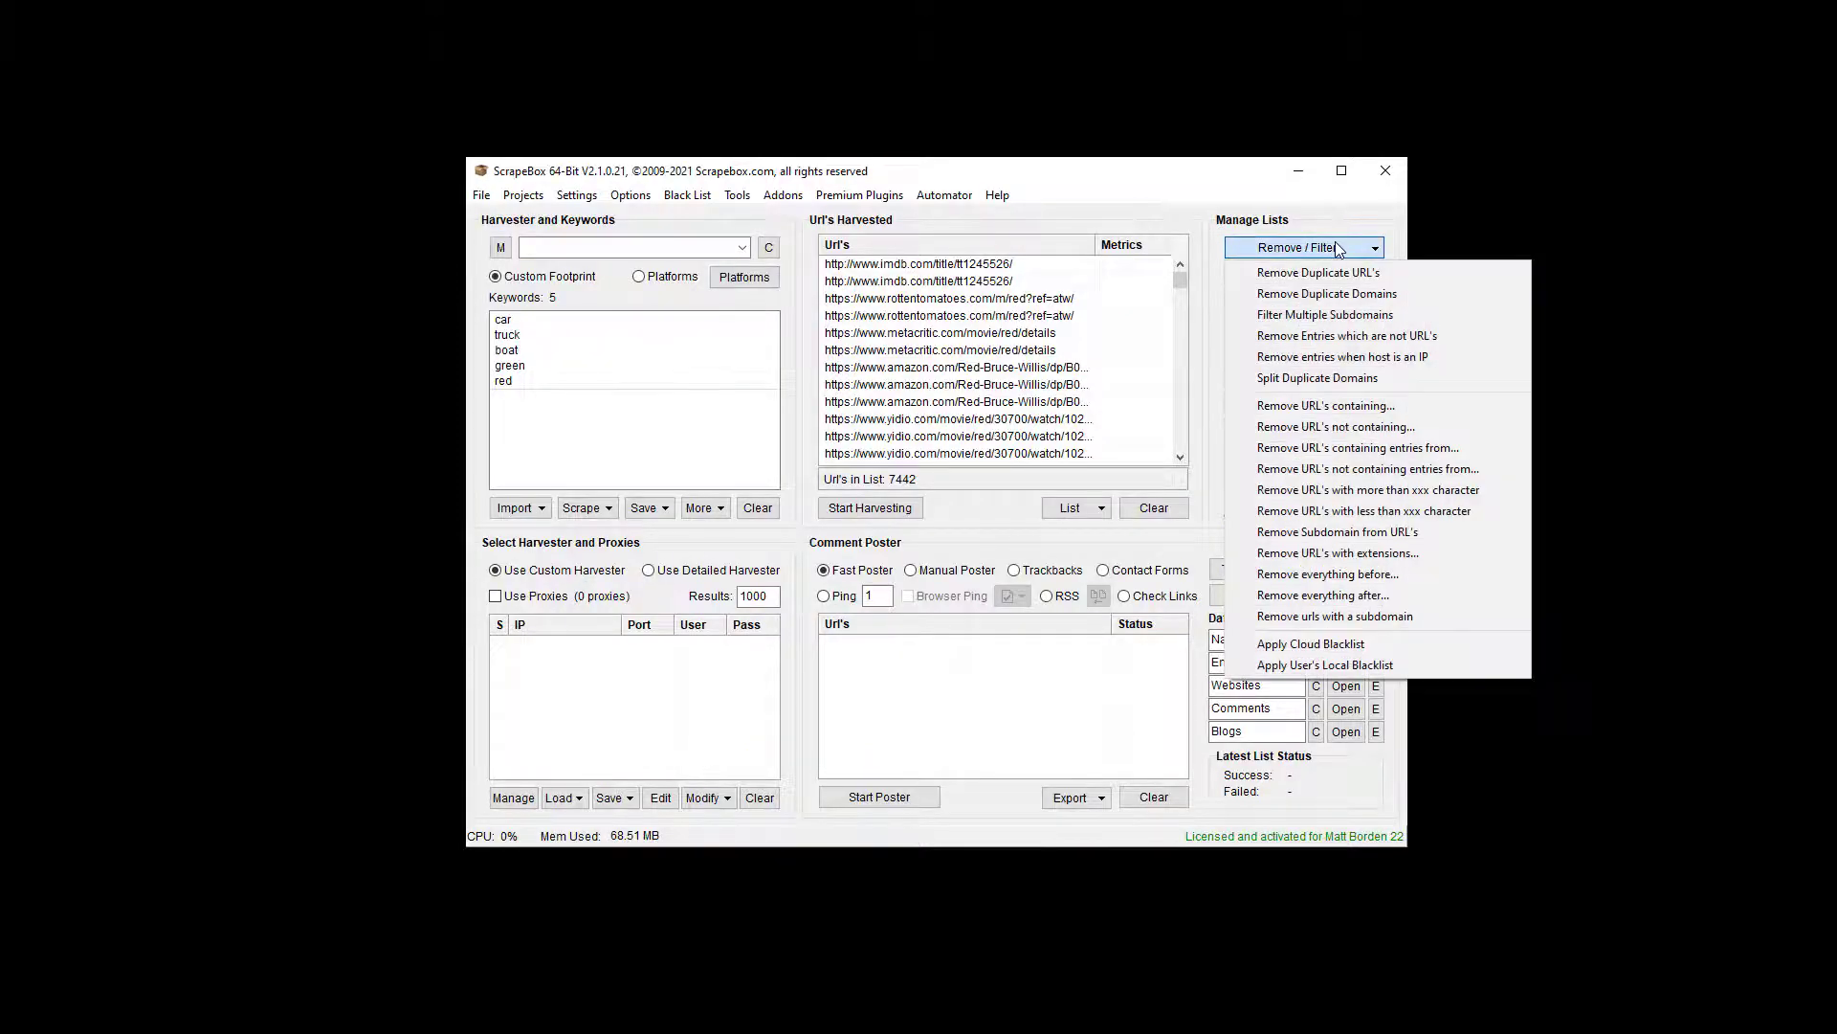
left_click(1437, 450)
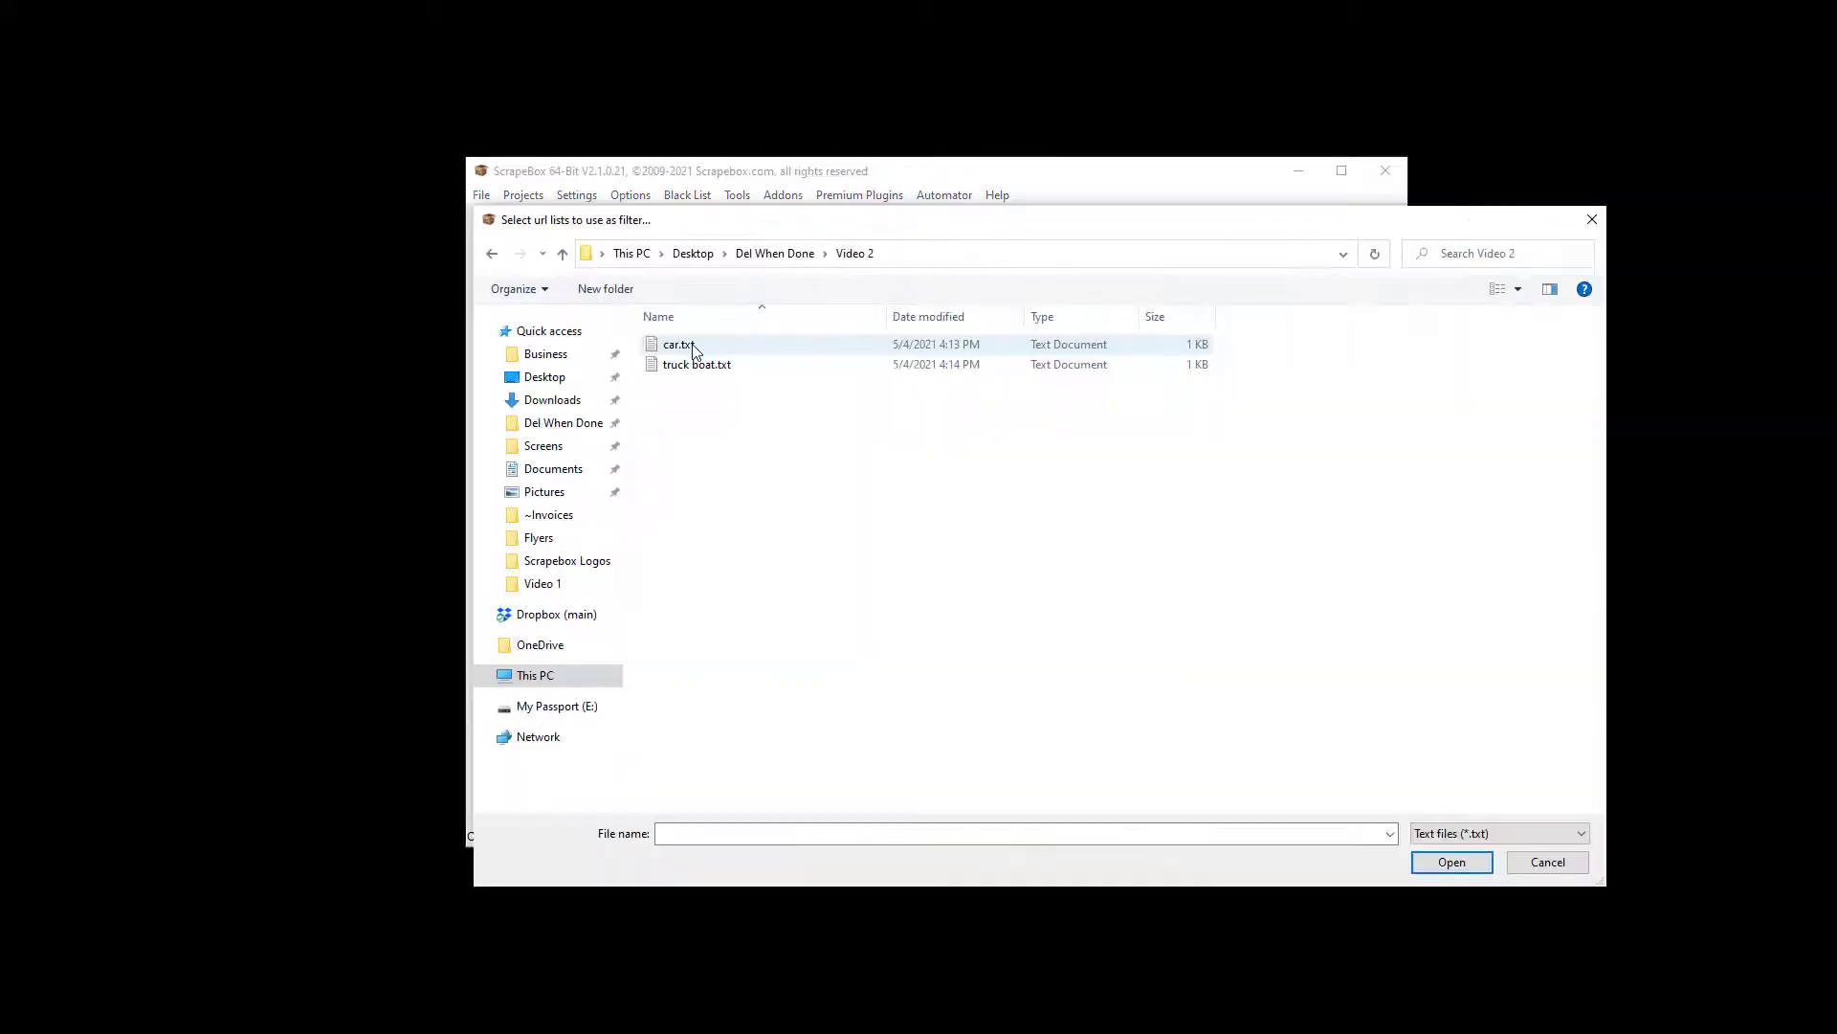
right_click(693, 347)
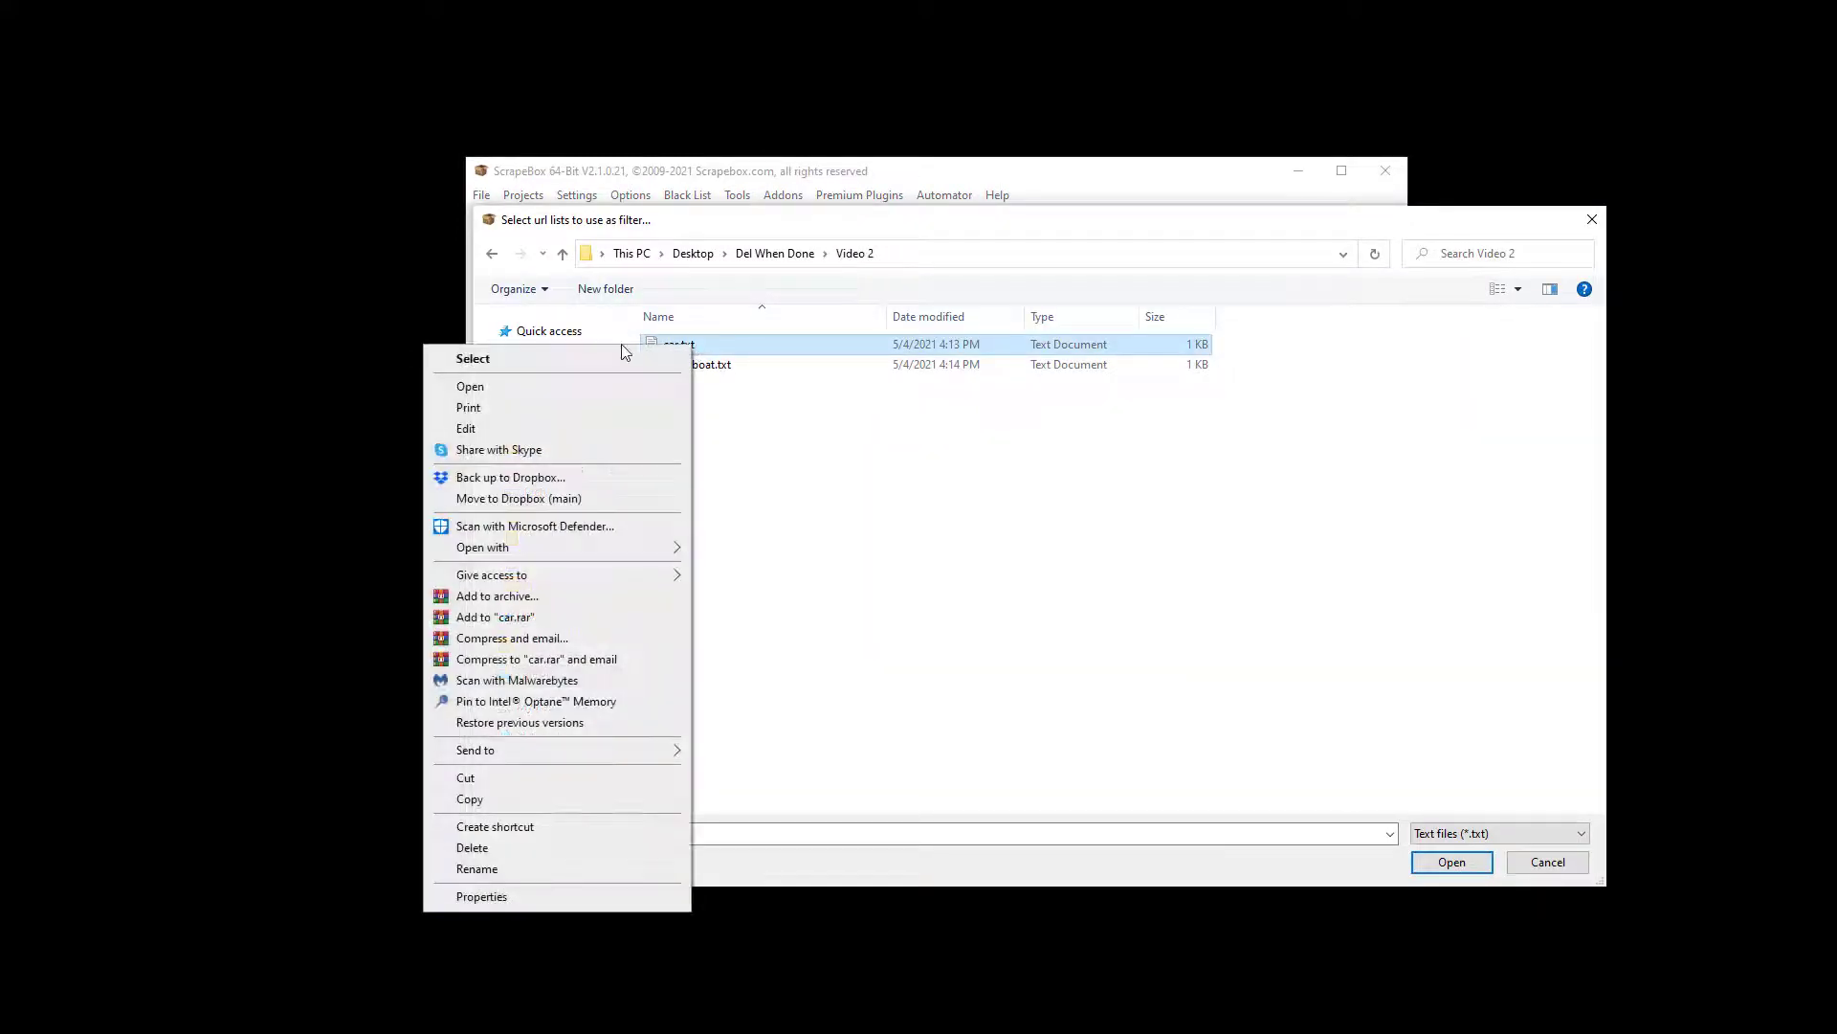
left_click(568, 432)
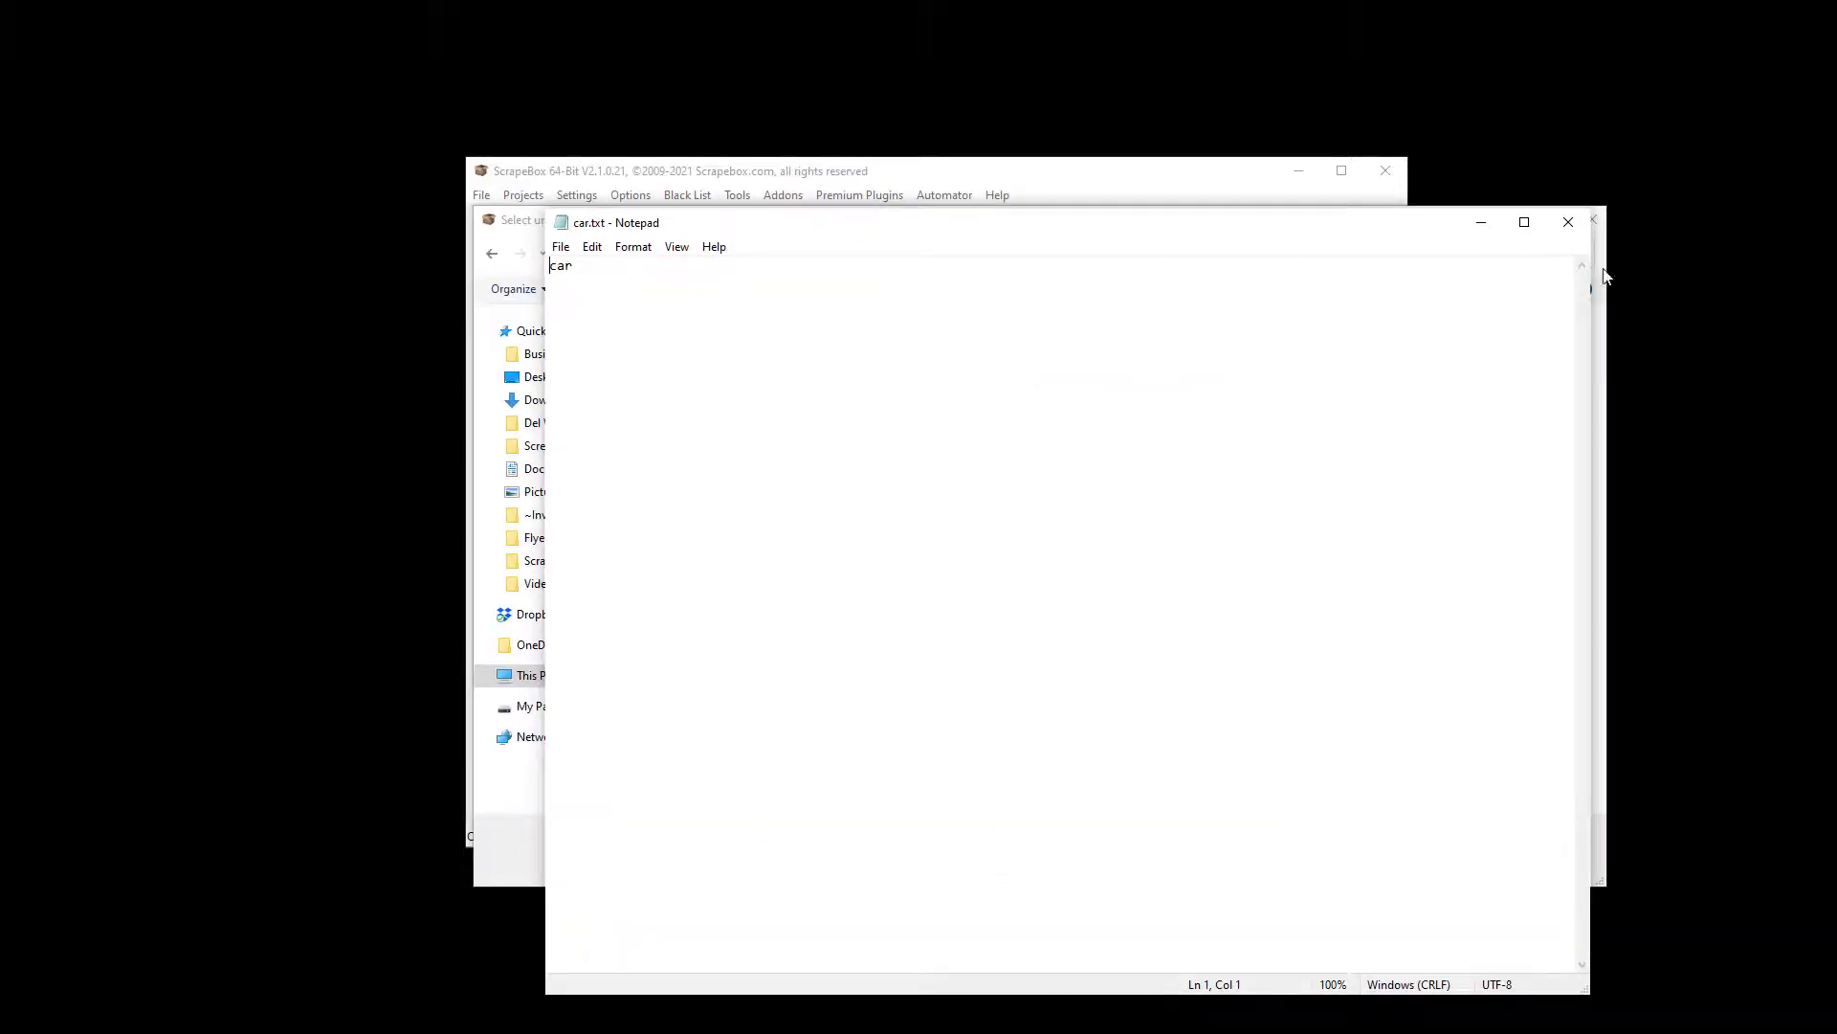
left_click(1569, 222)
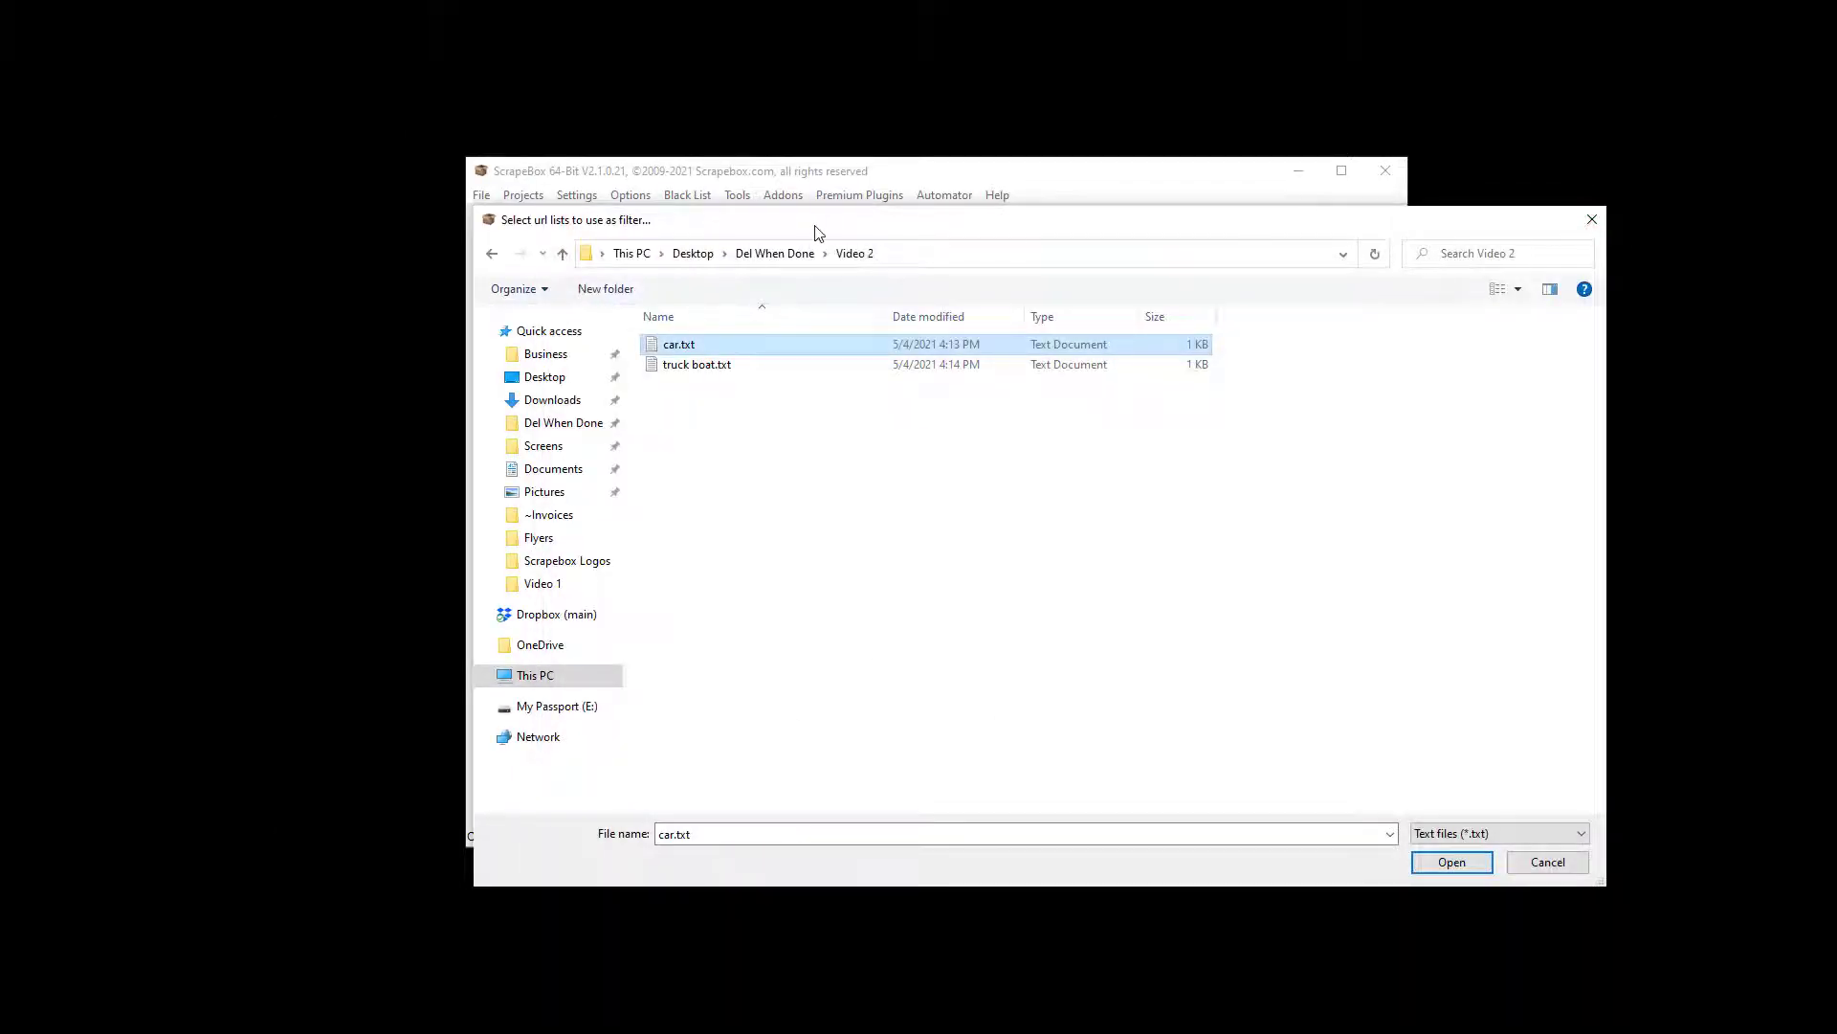
double_click(697, 348)
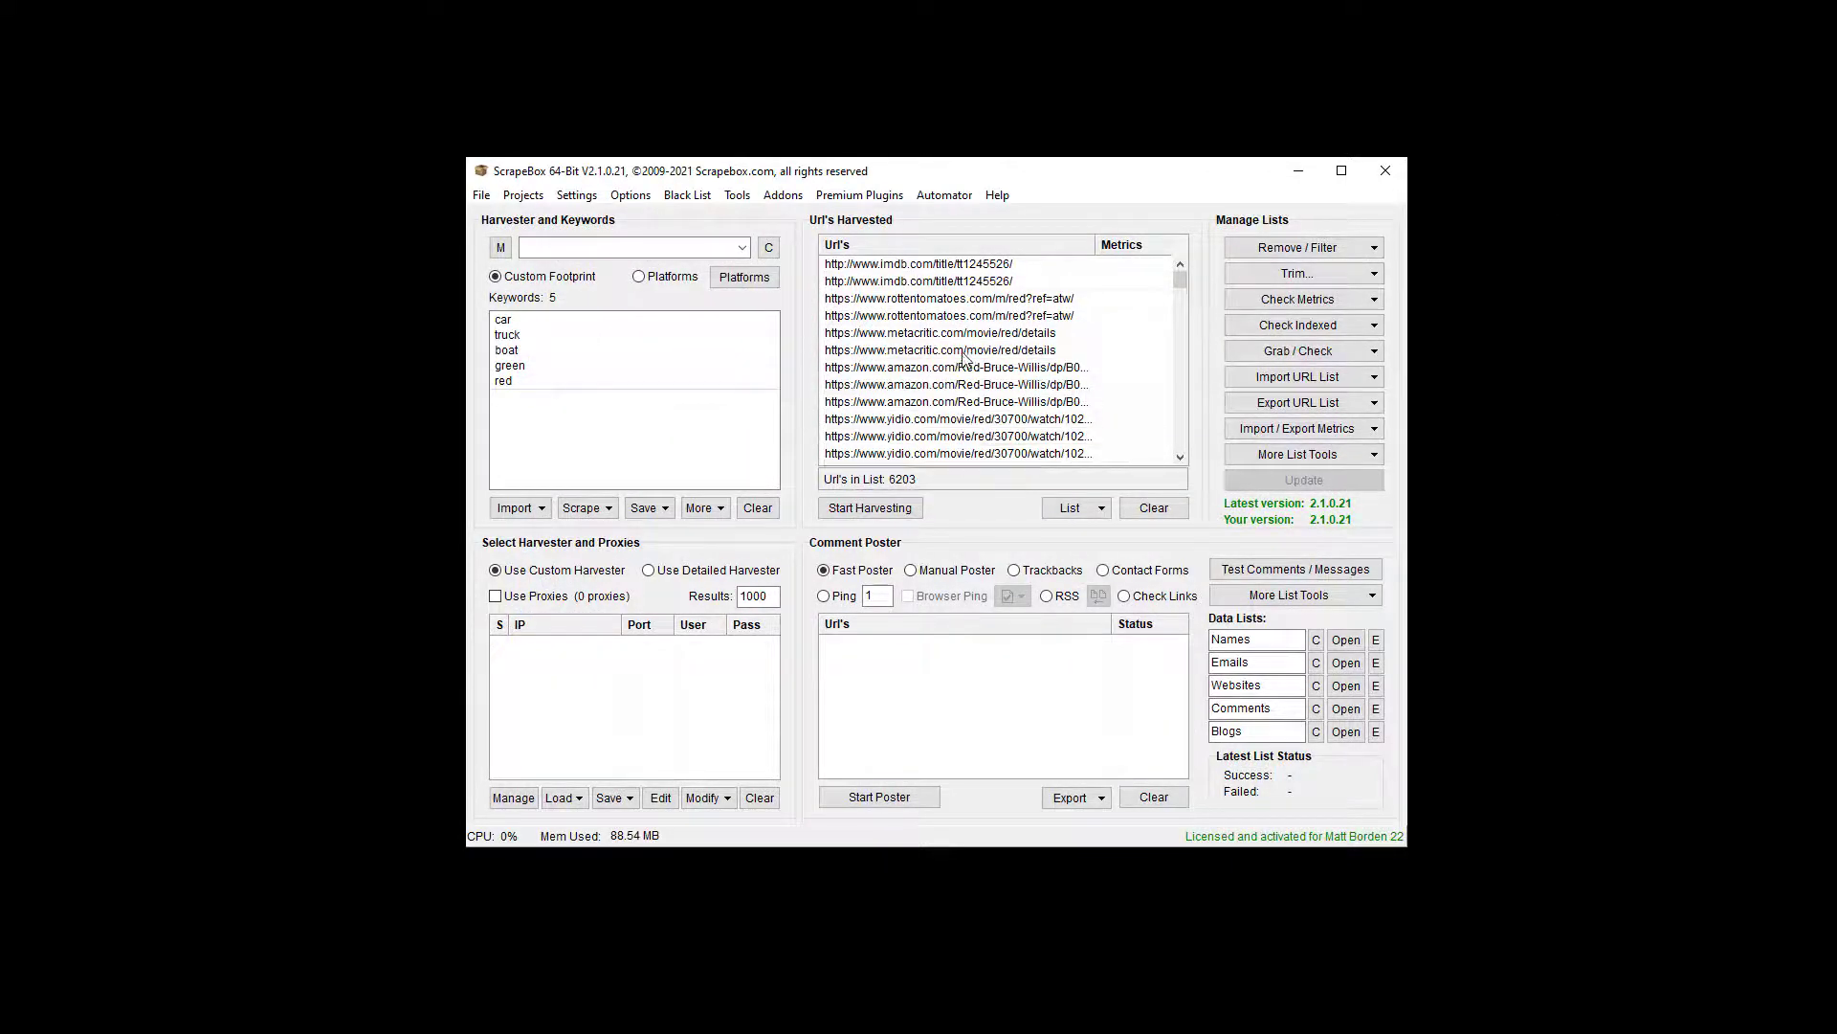
Step: Pick truck boat.txt as the 'not containing entries from' filter file
left_click_drag(528, 319, 402, 320)
left_click(1279, 250)
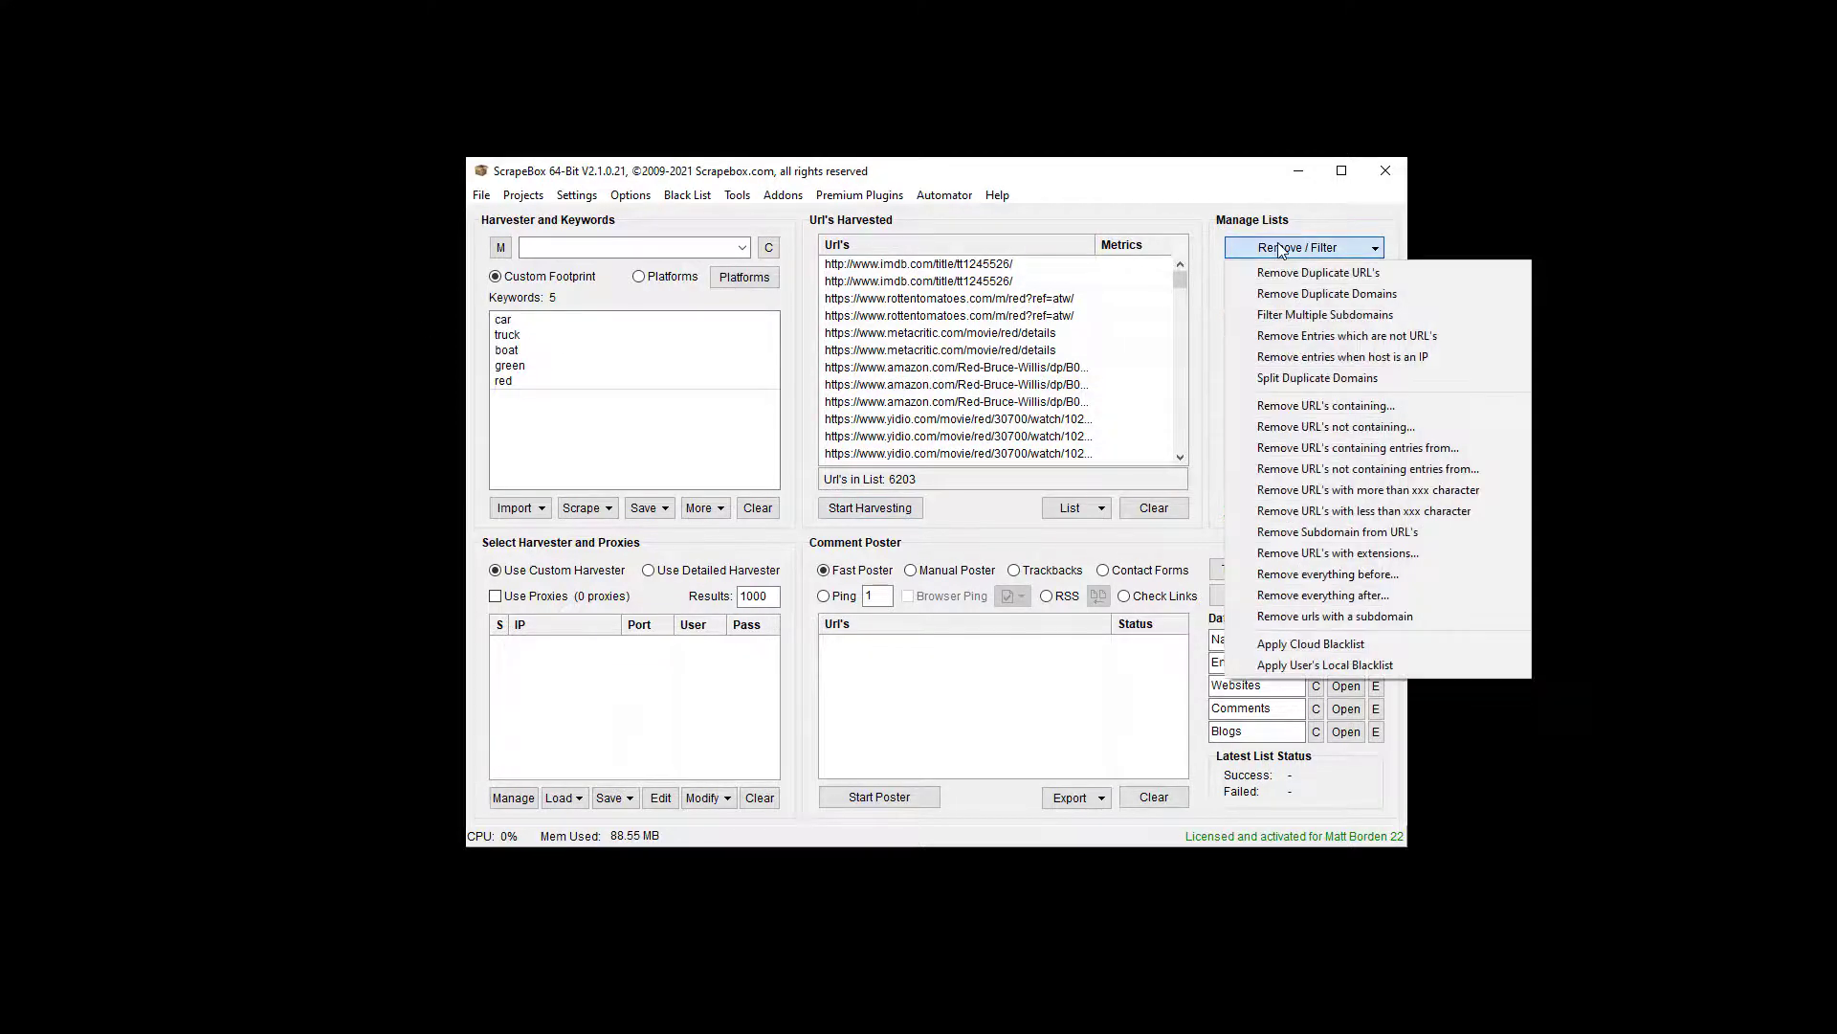
left_click(1452, 470)
left_click(697, 371)
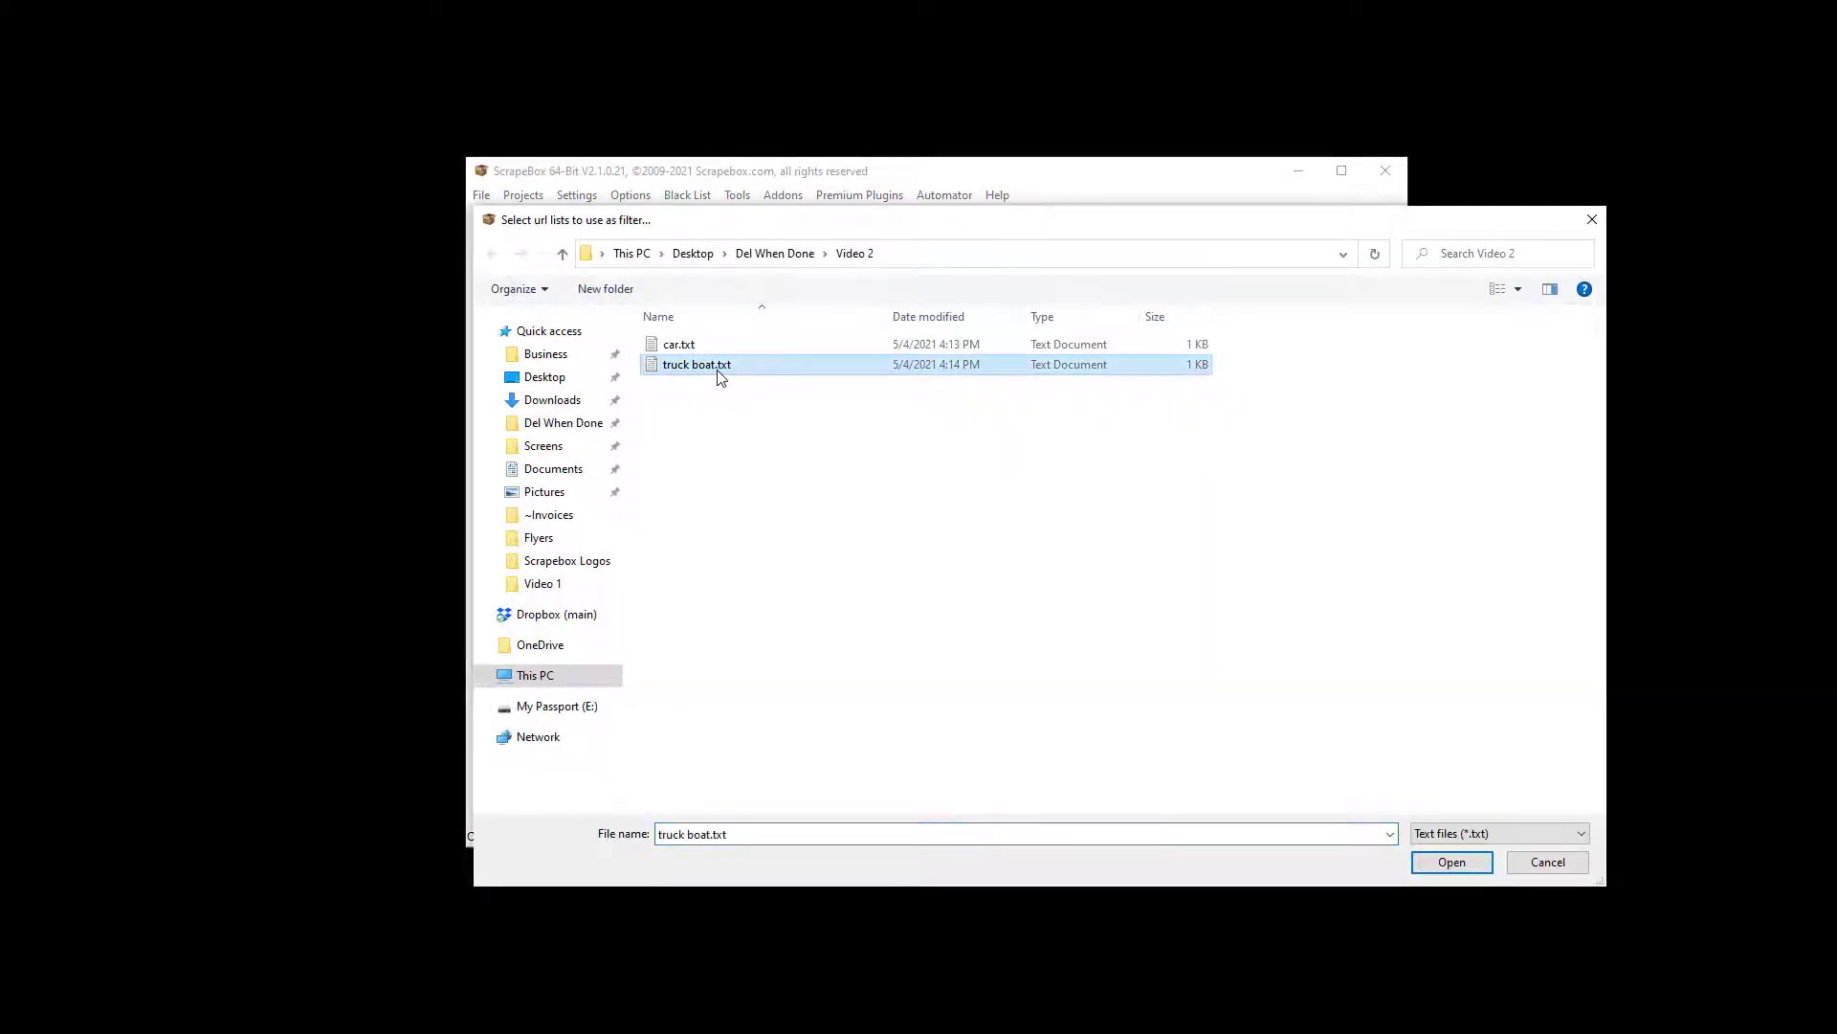
left_click_drag(681, 228, 927, 231)
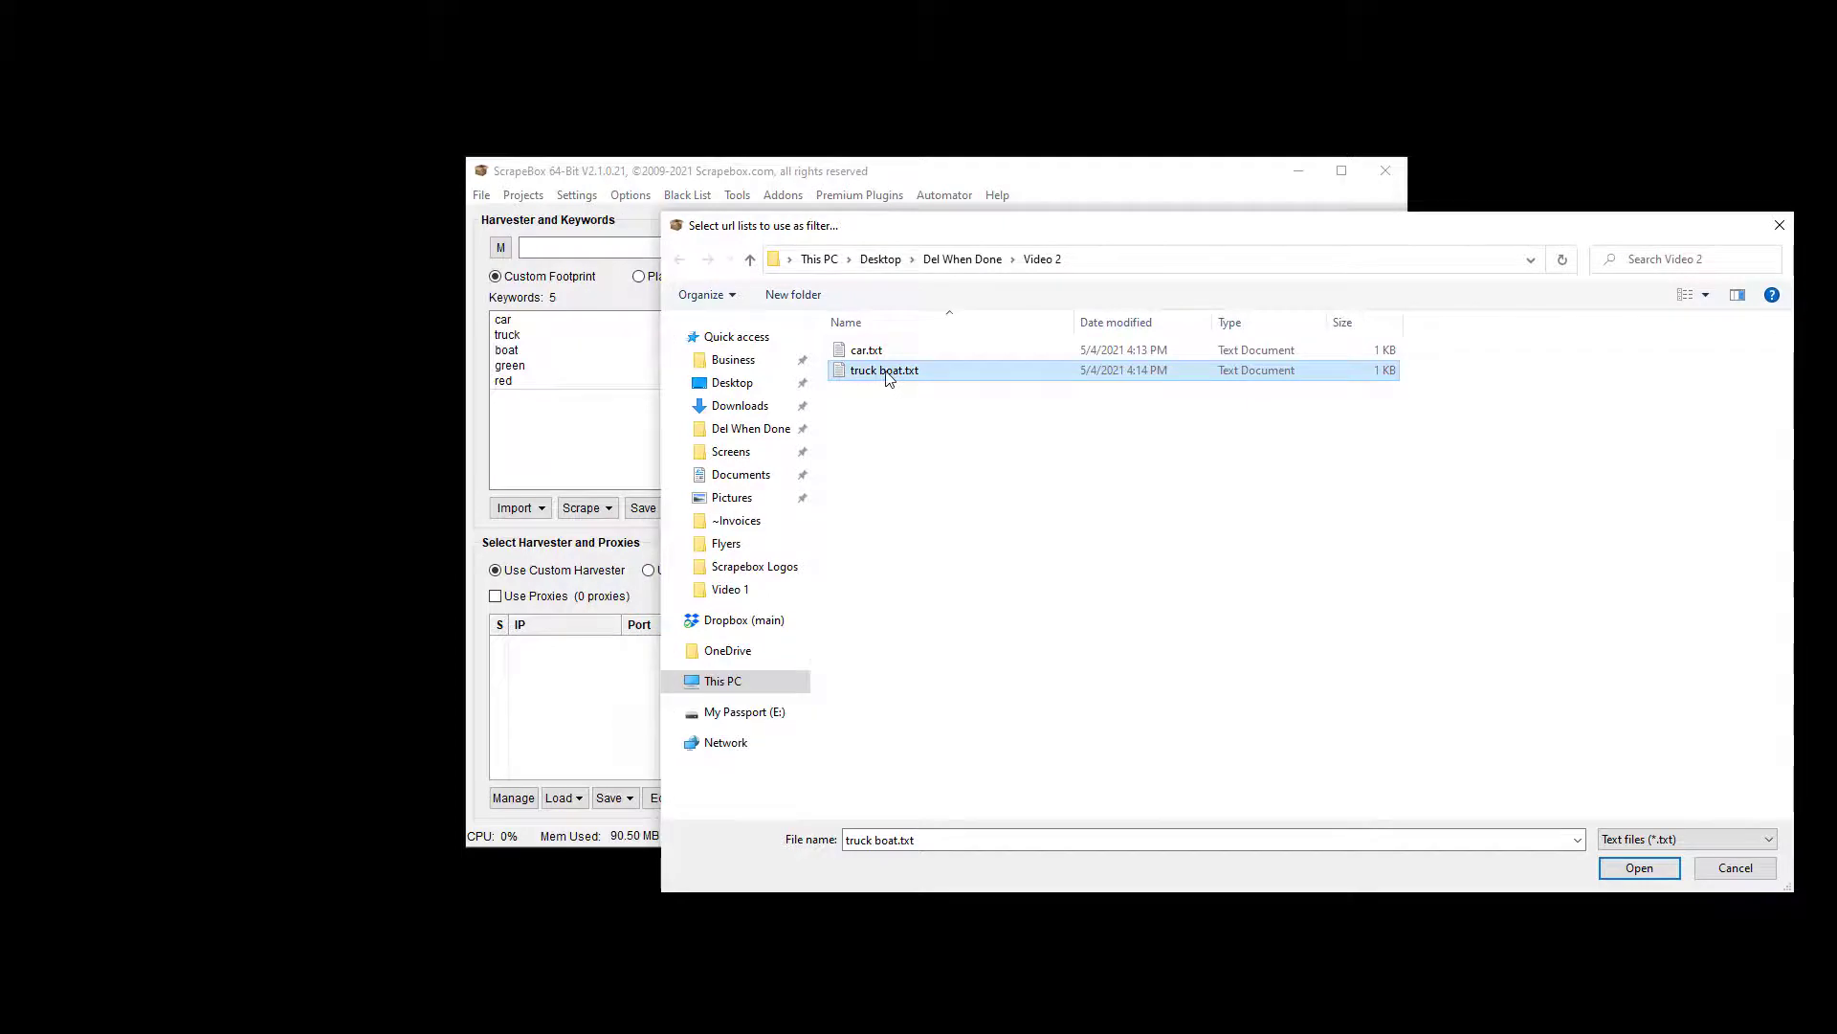
Step: Add .com/ and contact-us lines to truck boat.txt and save it
right_click(886, 373)
left_click(763, 458)
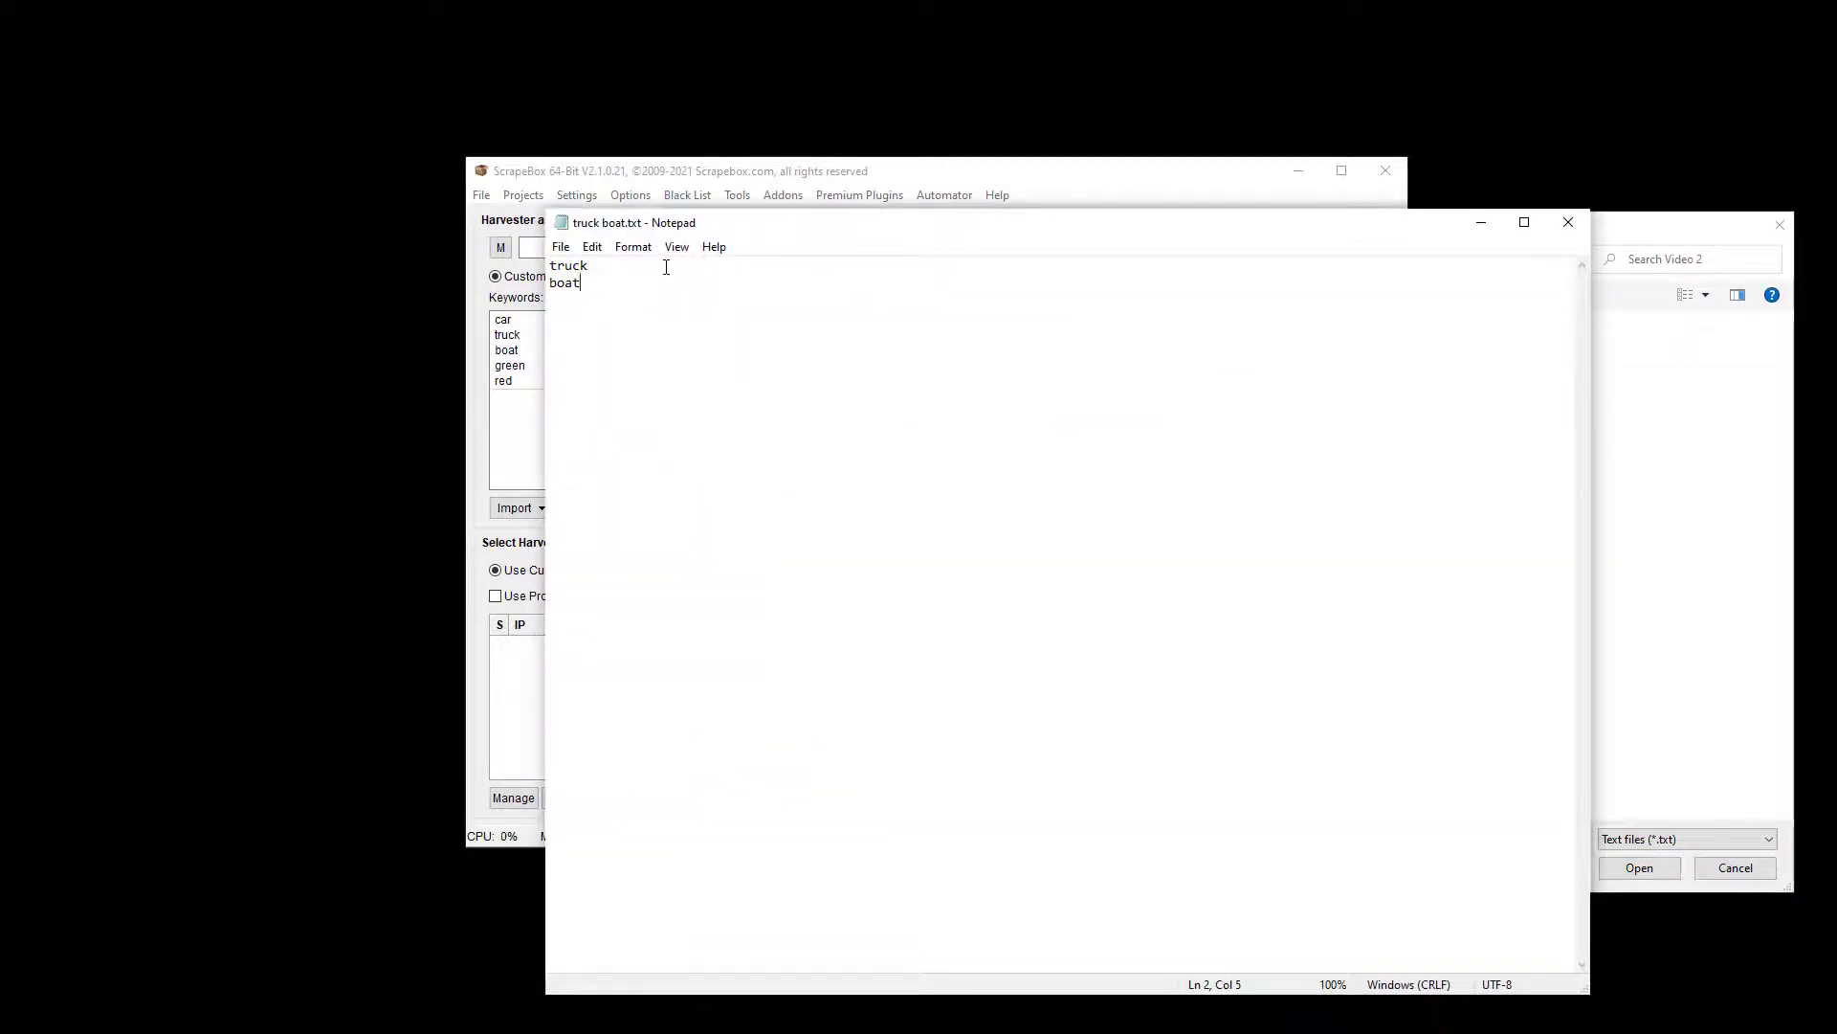
key("Return")
type(".com/")
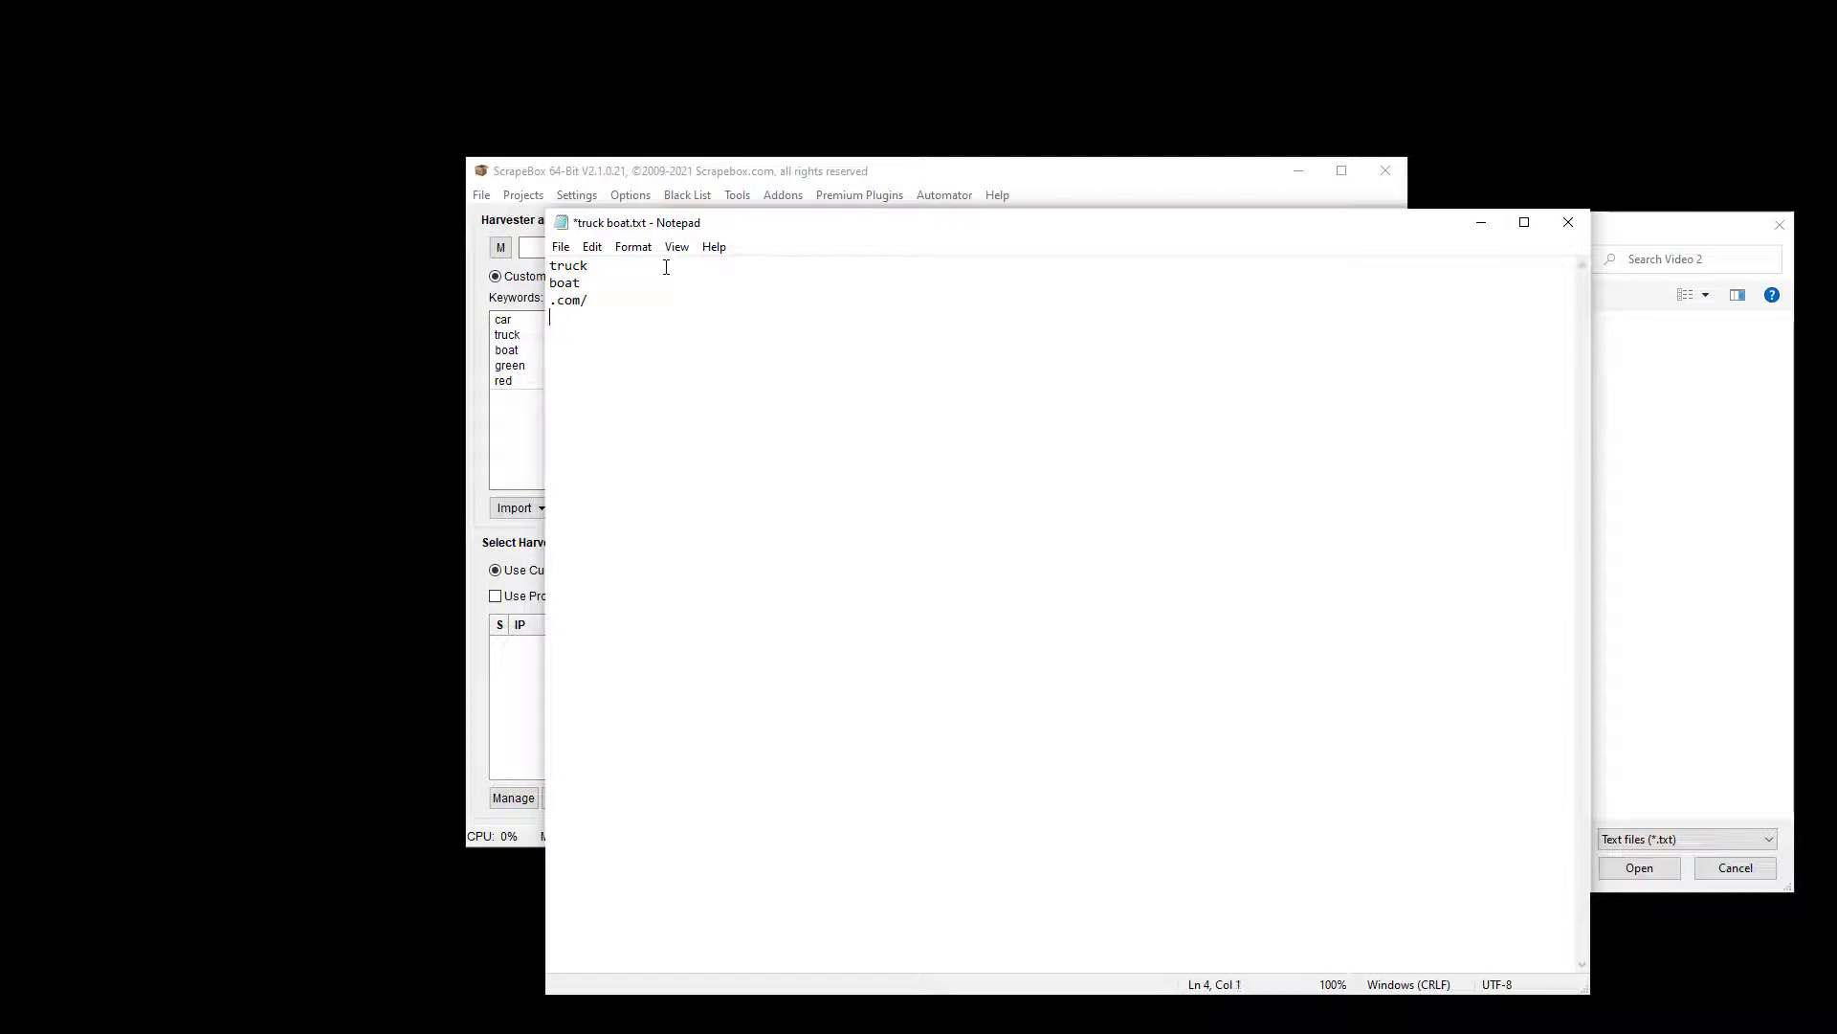
type("contact-us")
left_click(561, 247)
left_click(593, 328)
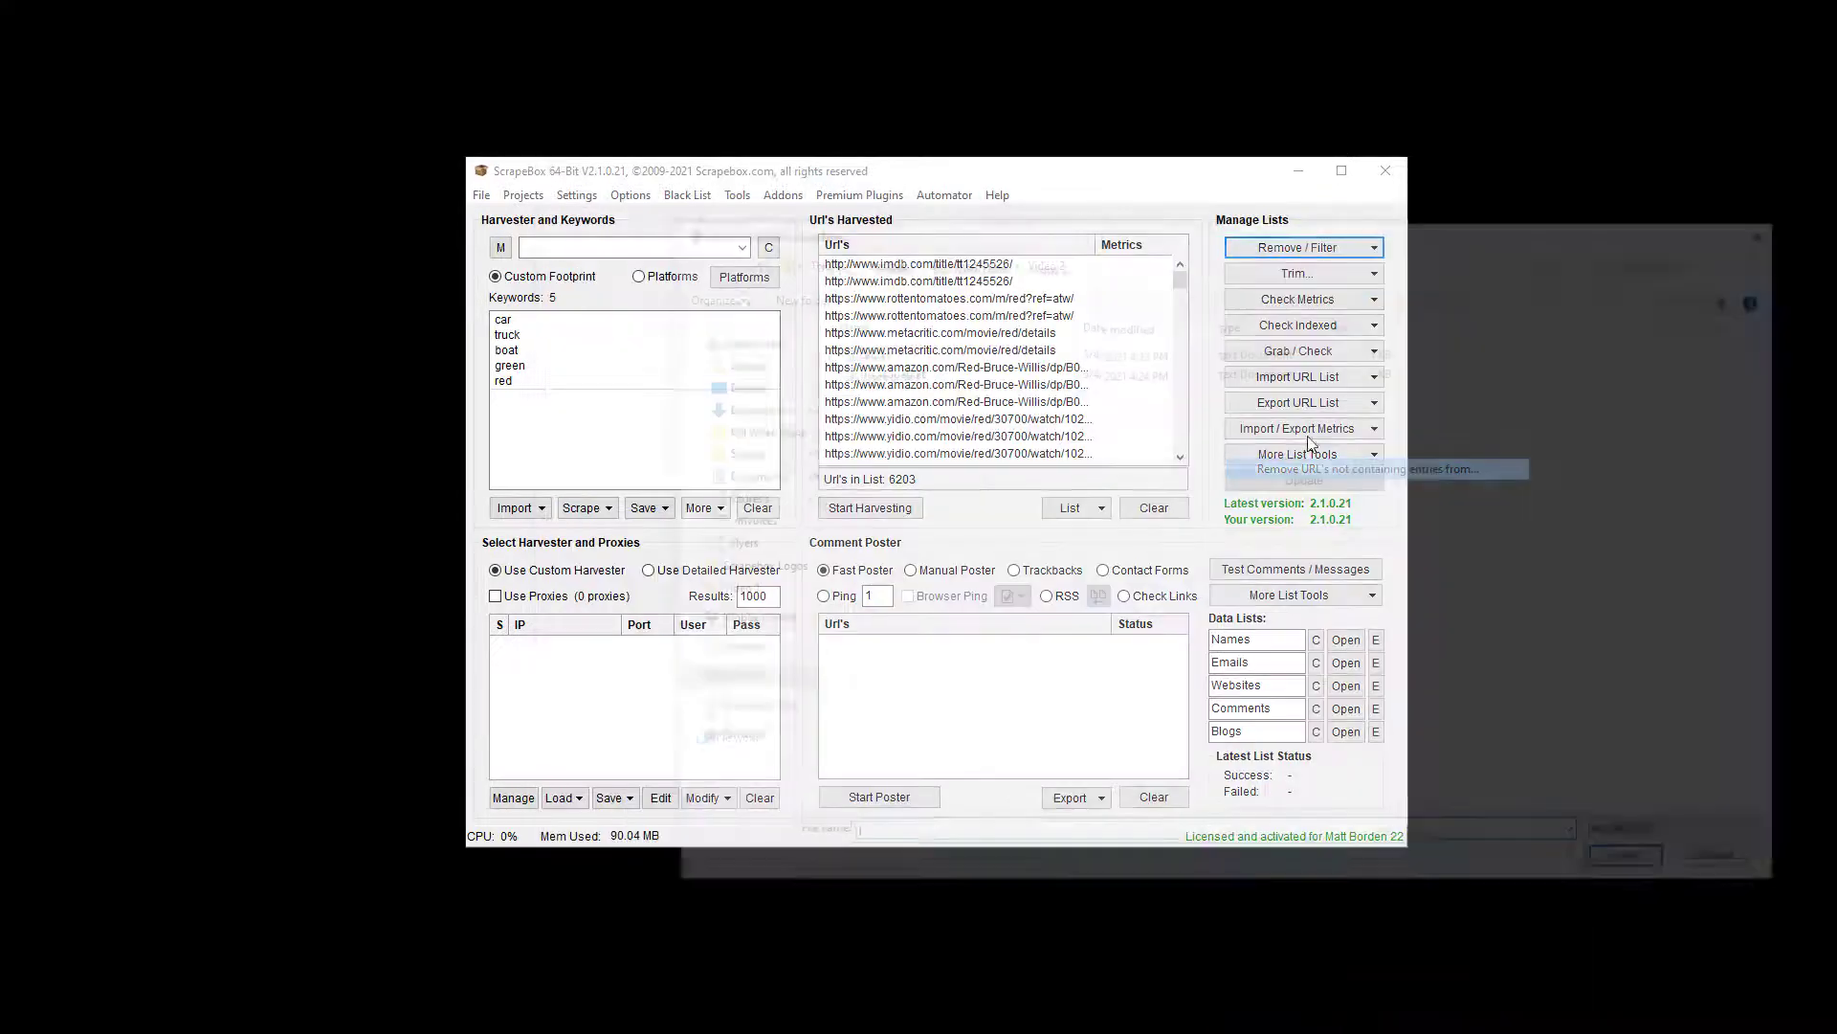
Step: Verify the saved truck boat.txt and apply it, cutting the list to 5009 URLs
left_click(885, 370)
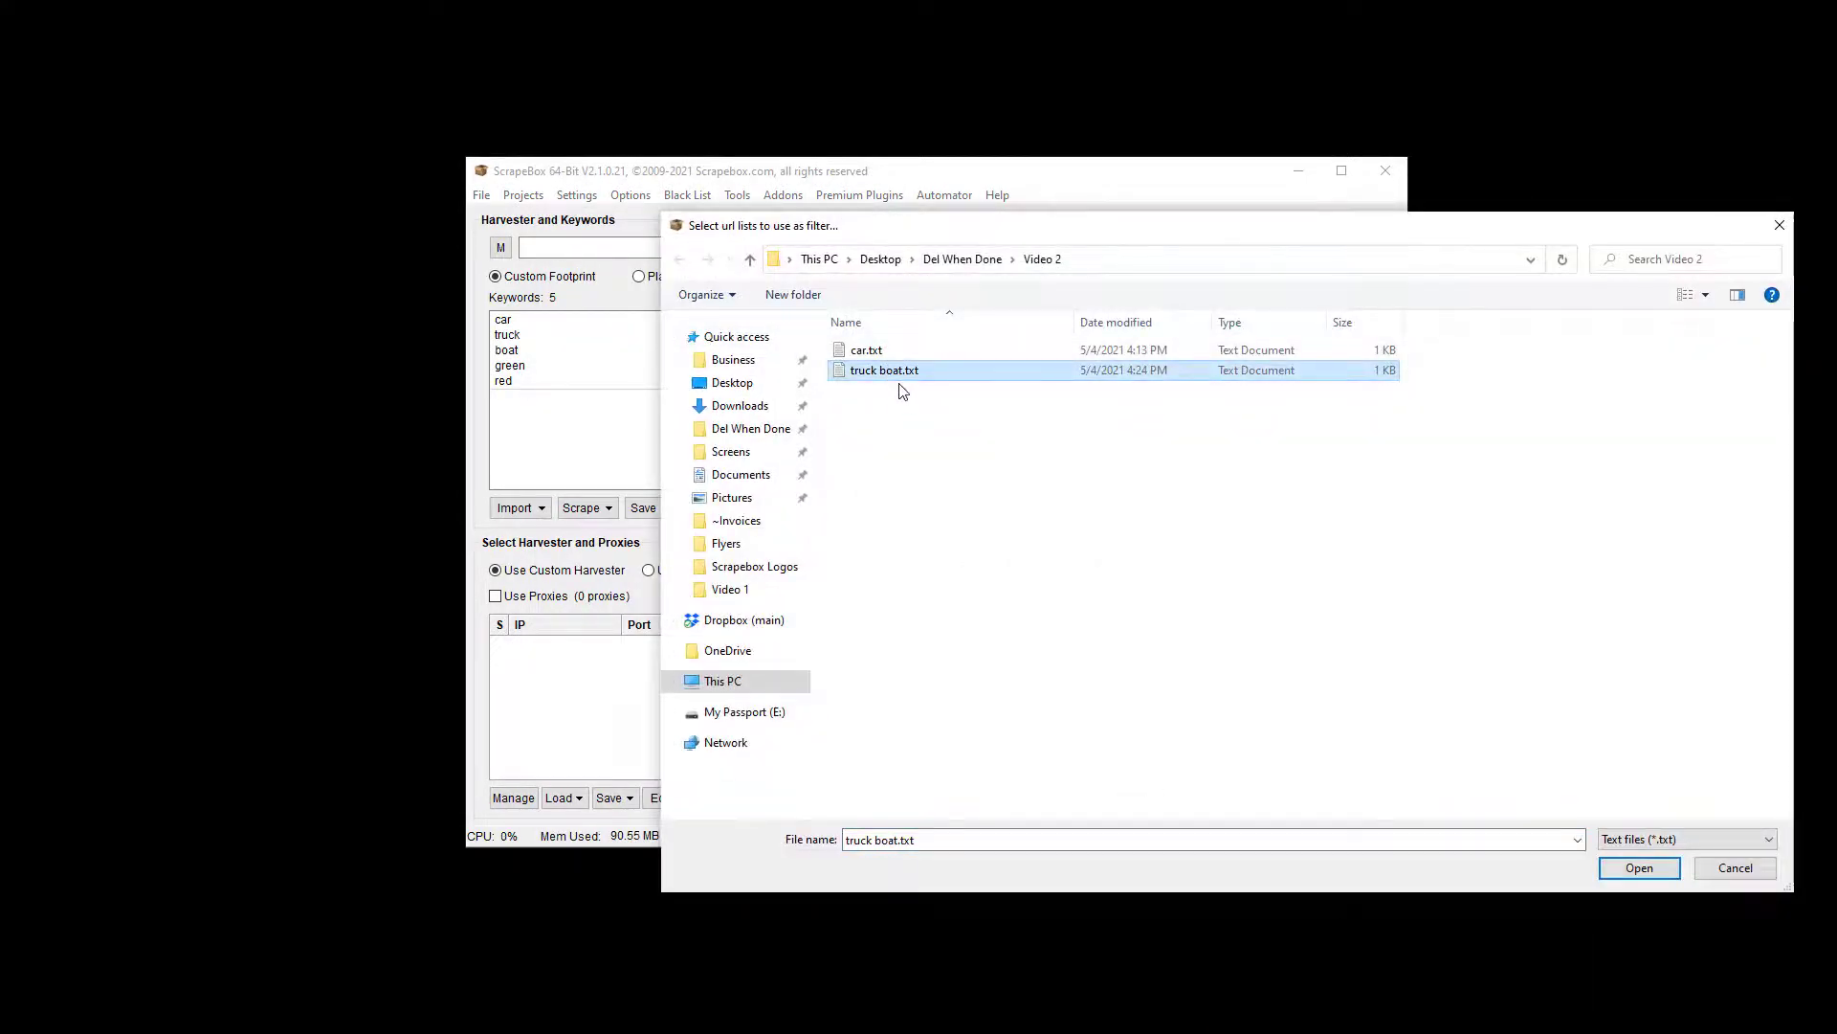
right_click(899, 378)
left_click(779, 458)
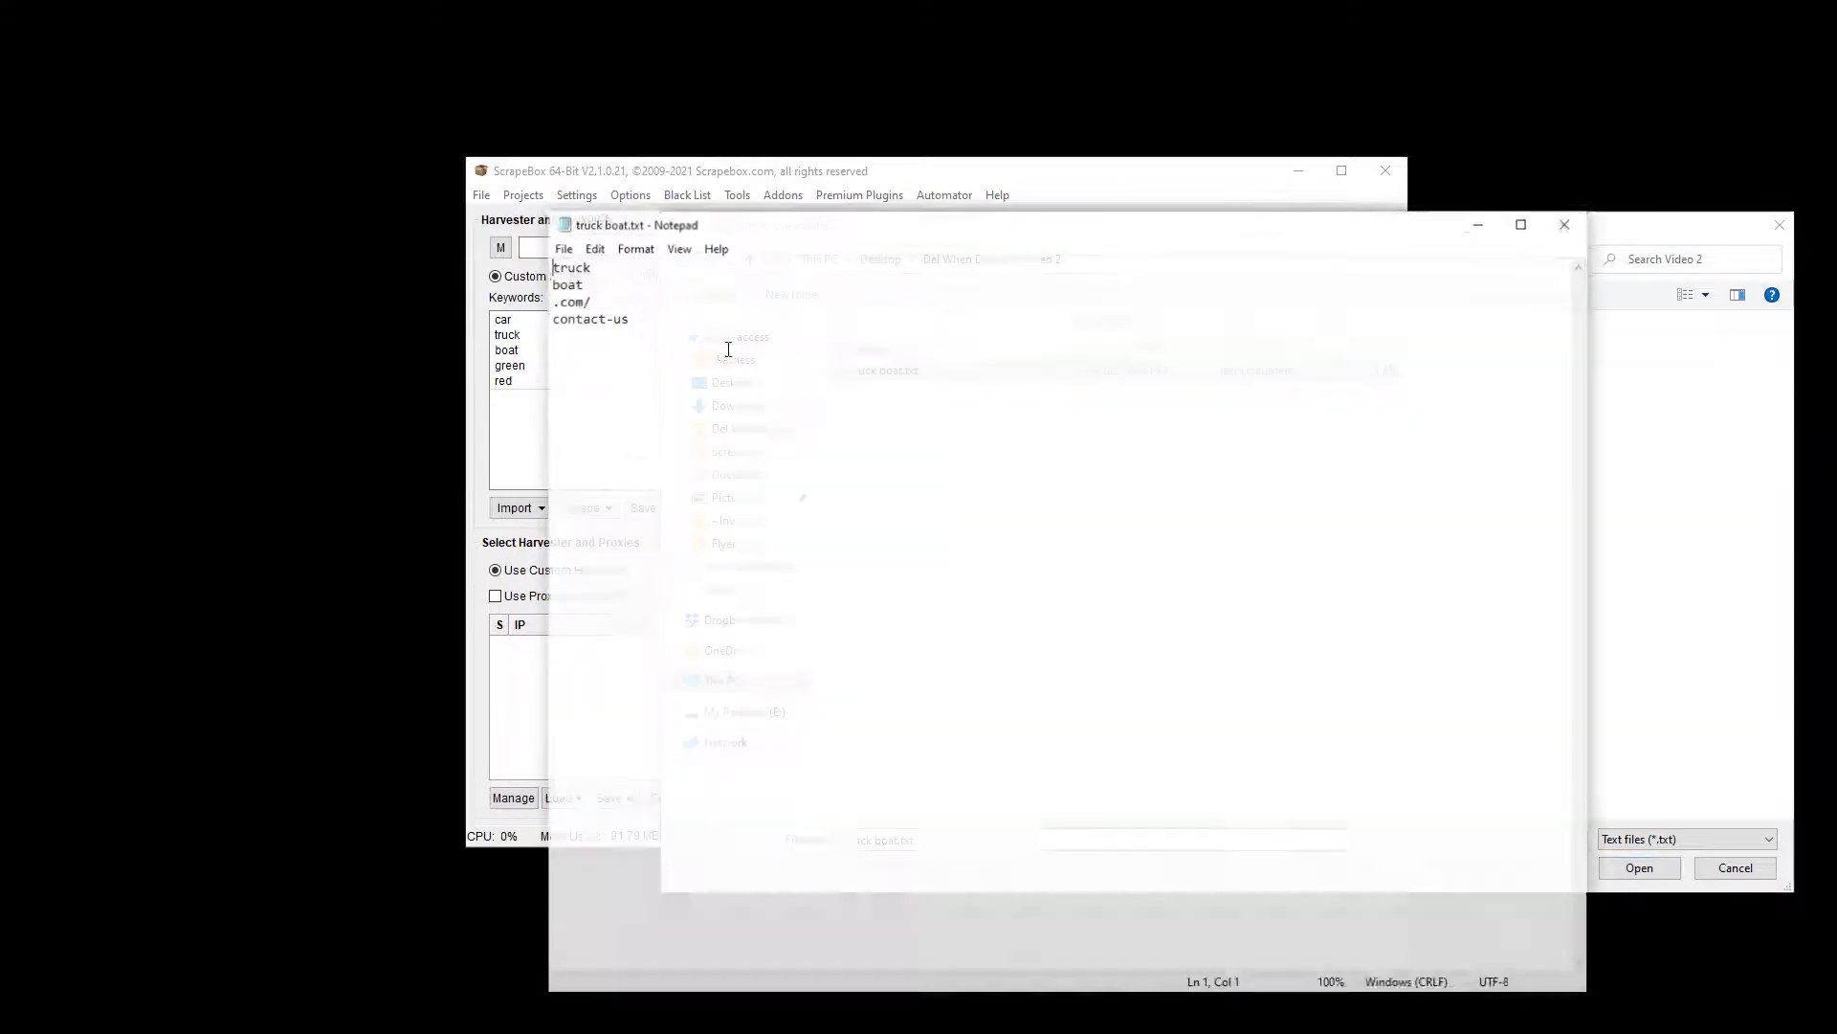
left_click(1569, 222)
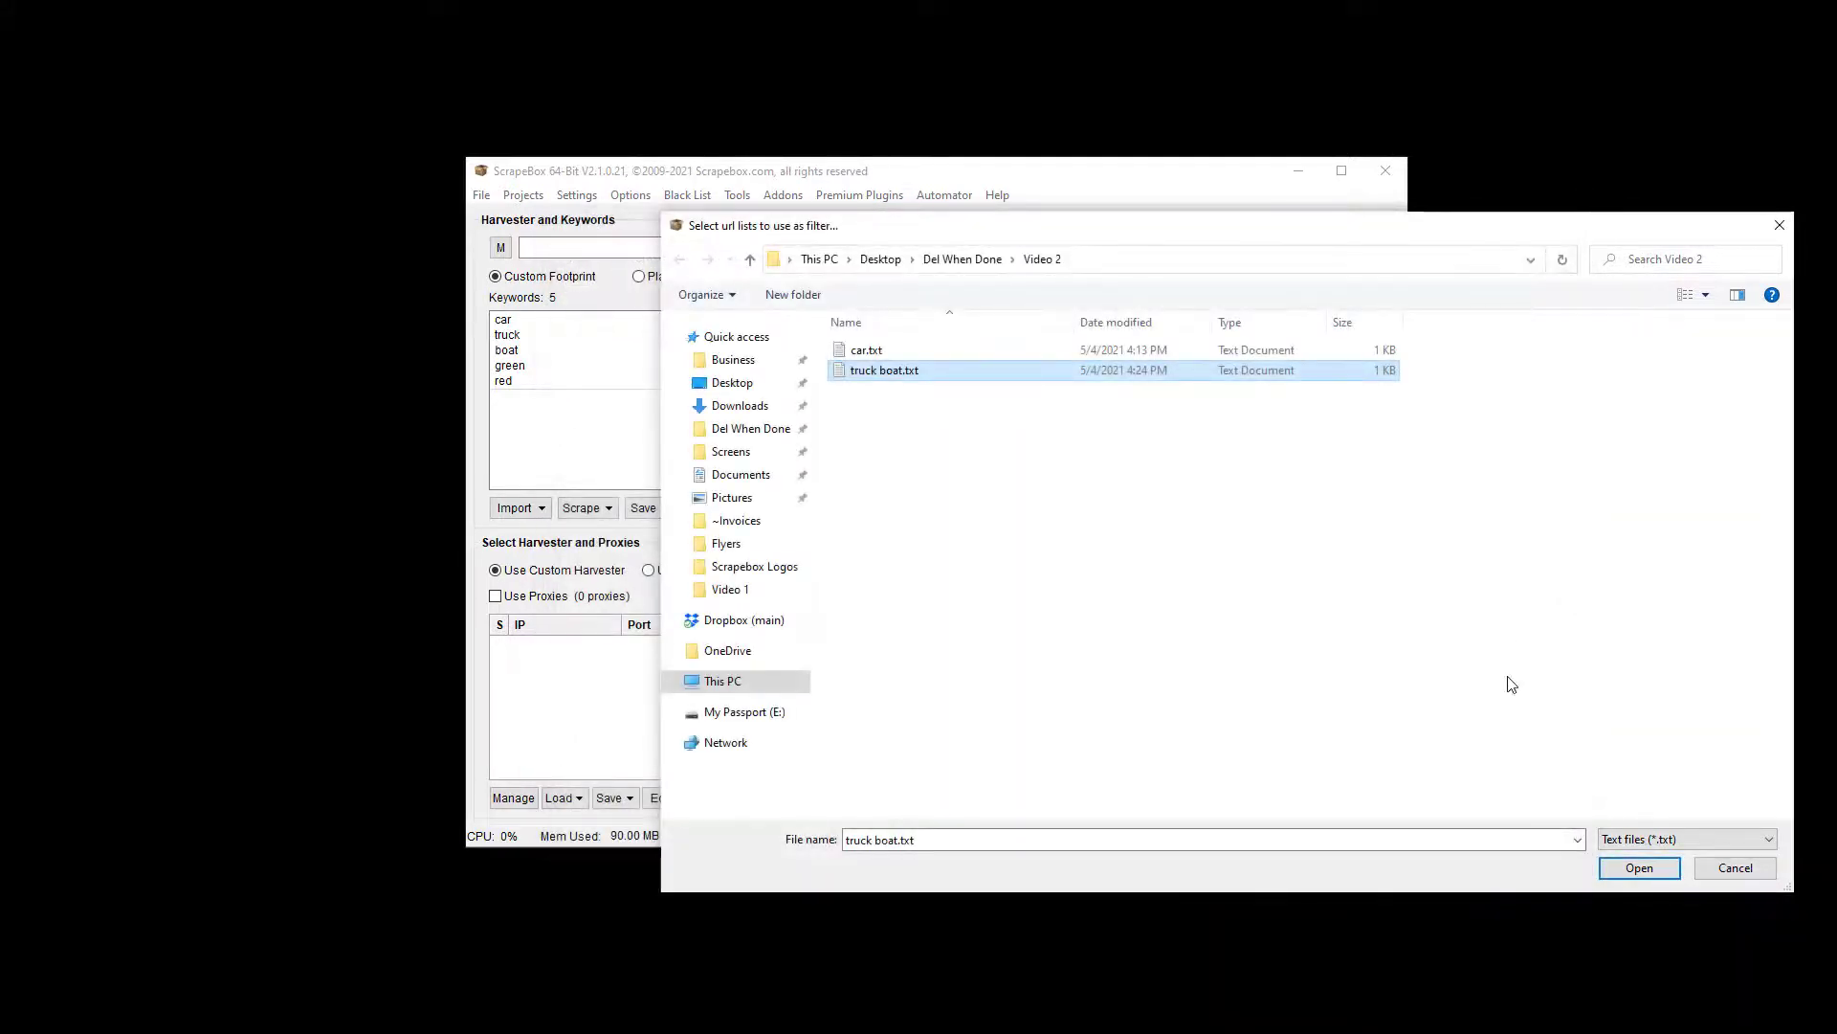
left_click(1657, 867)
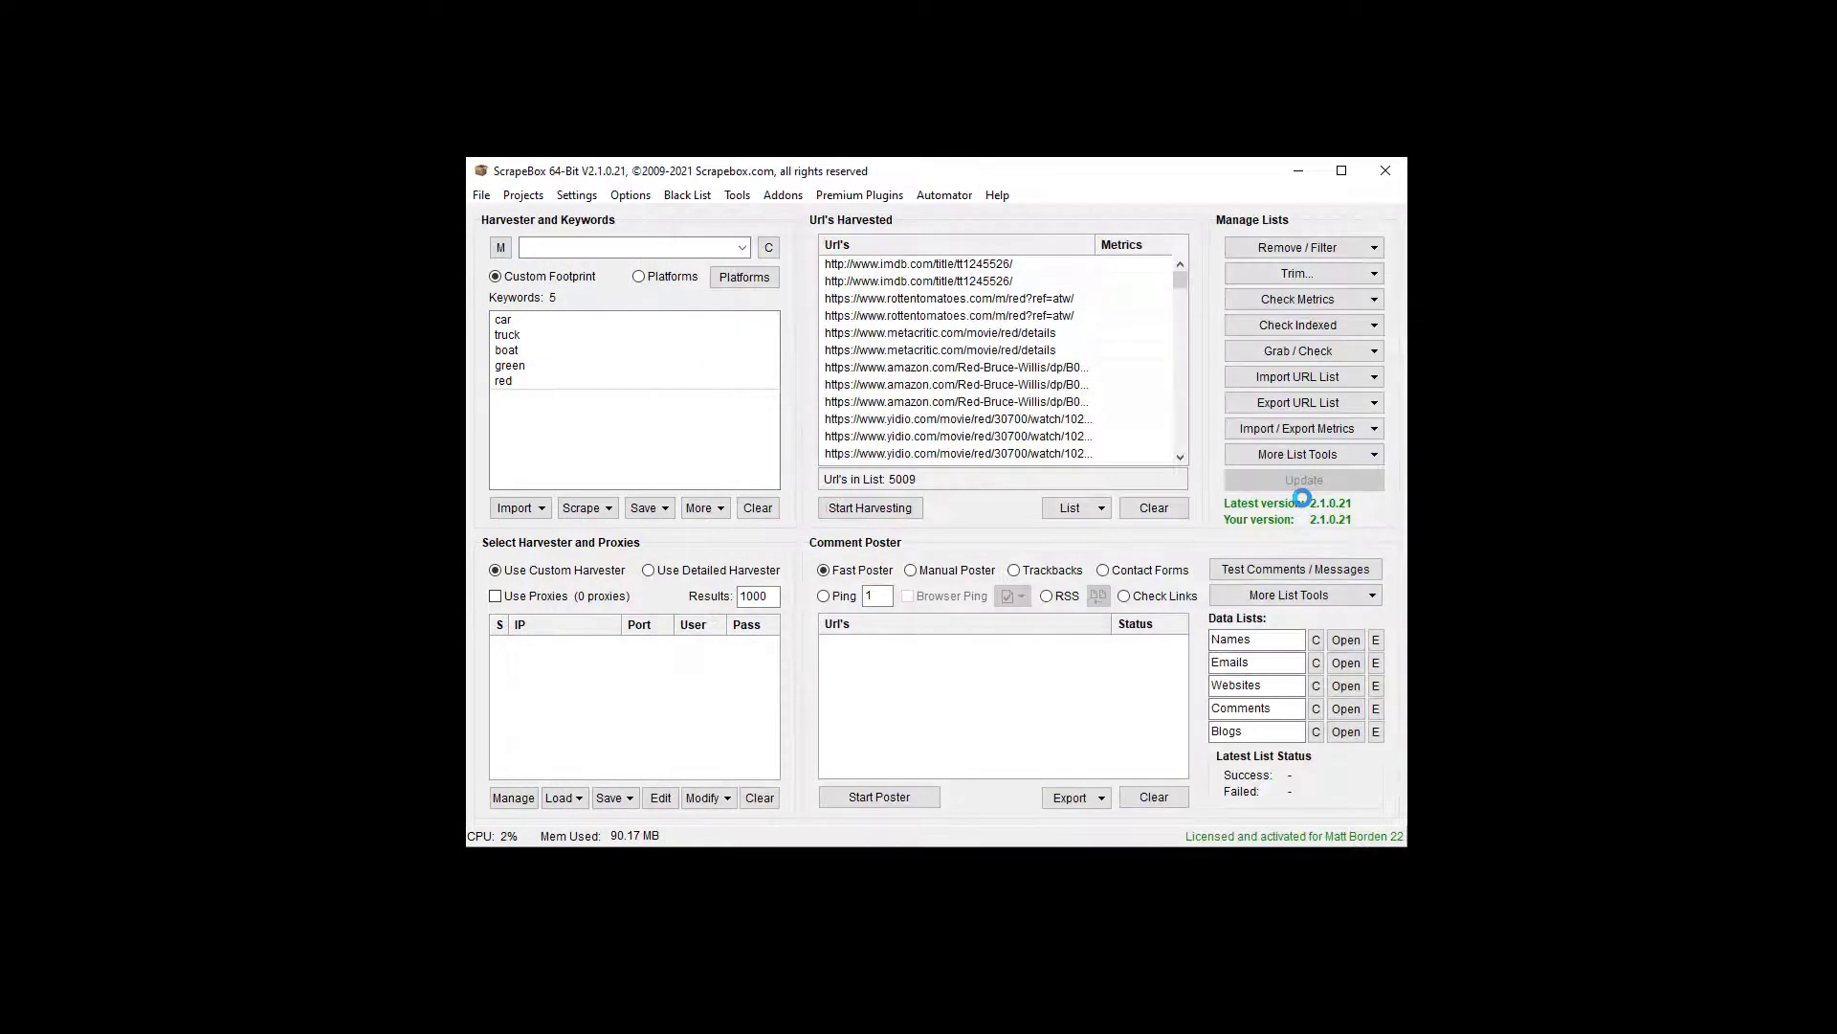
Step: Remove harvested URLs containing the mask boat
left_click(1320, 247)
left_click(1325, 405)
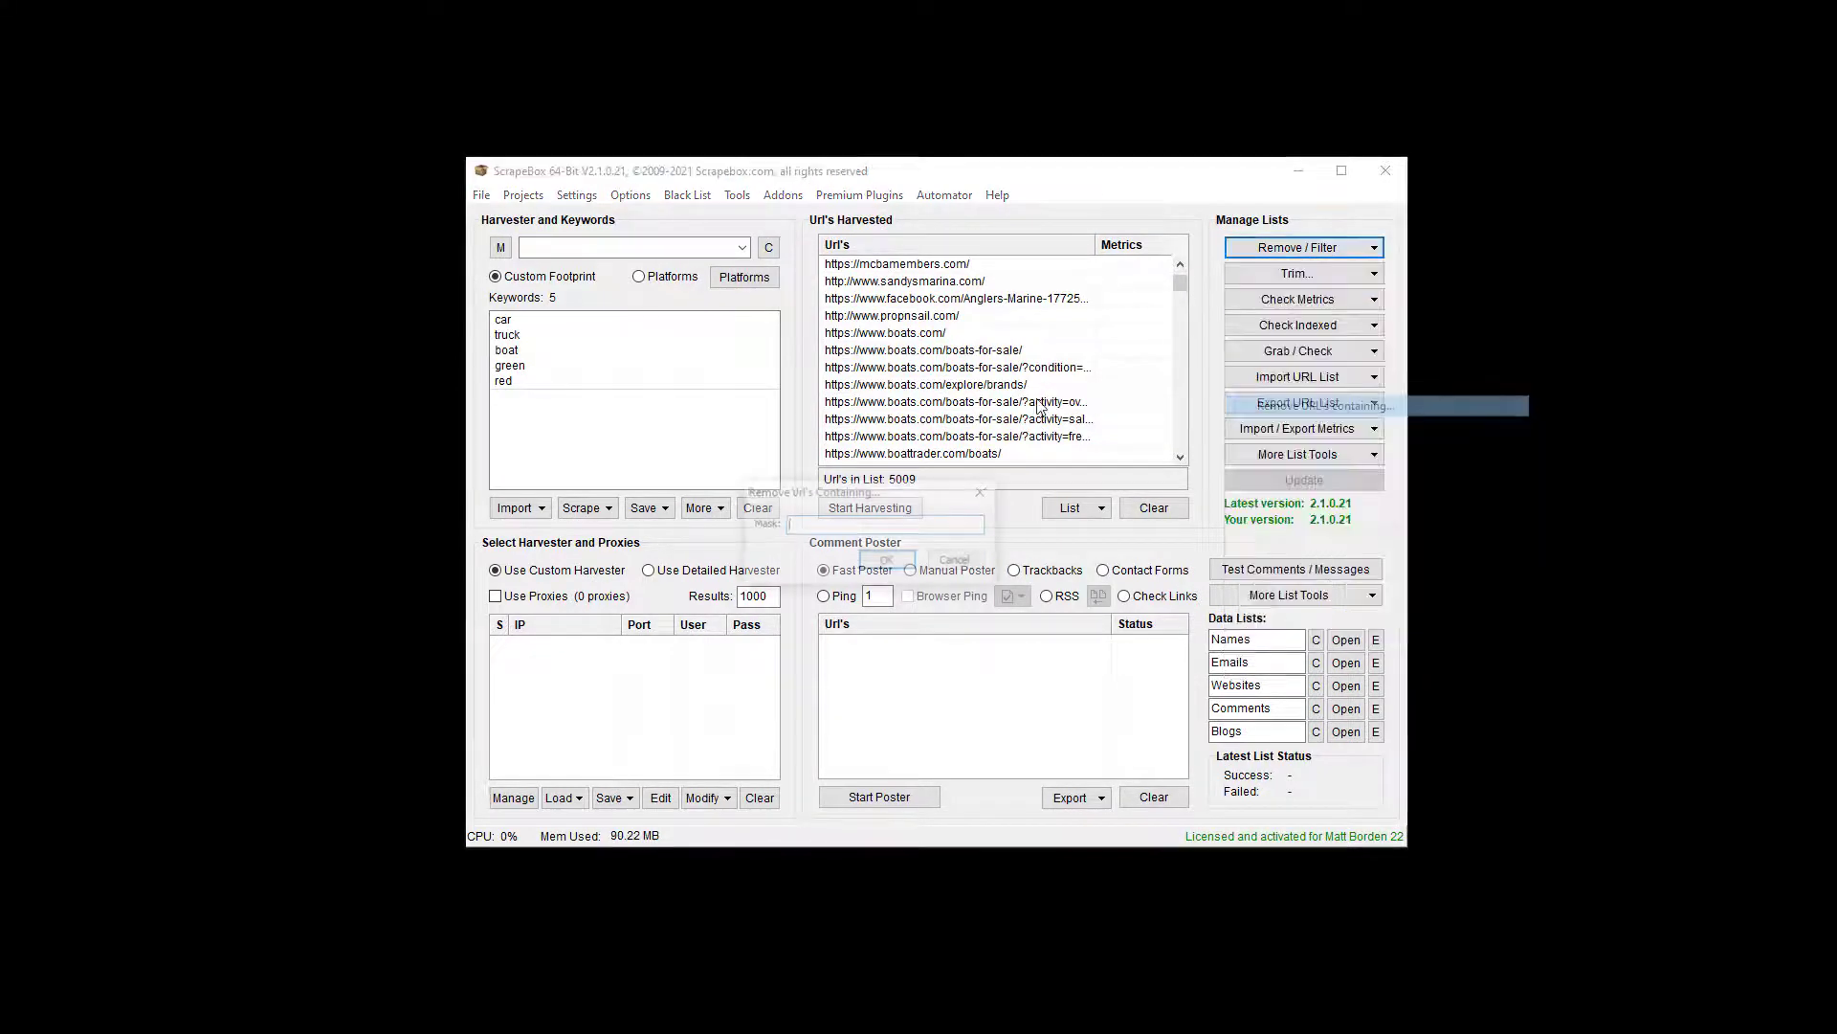
type("boat")
key("Return")
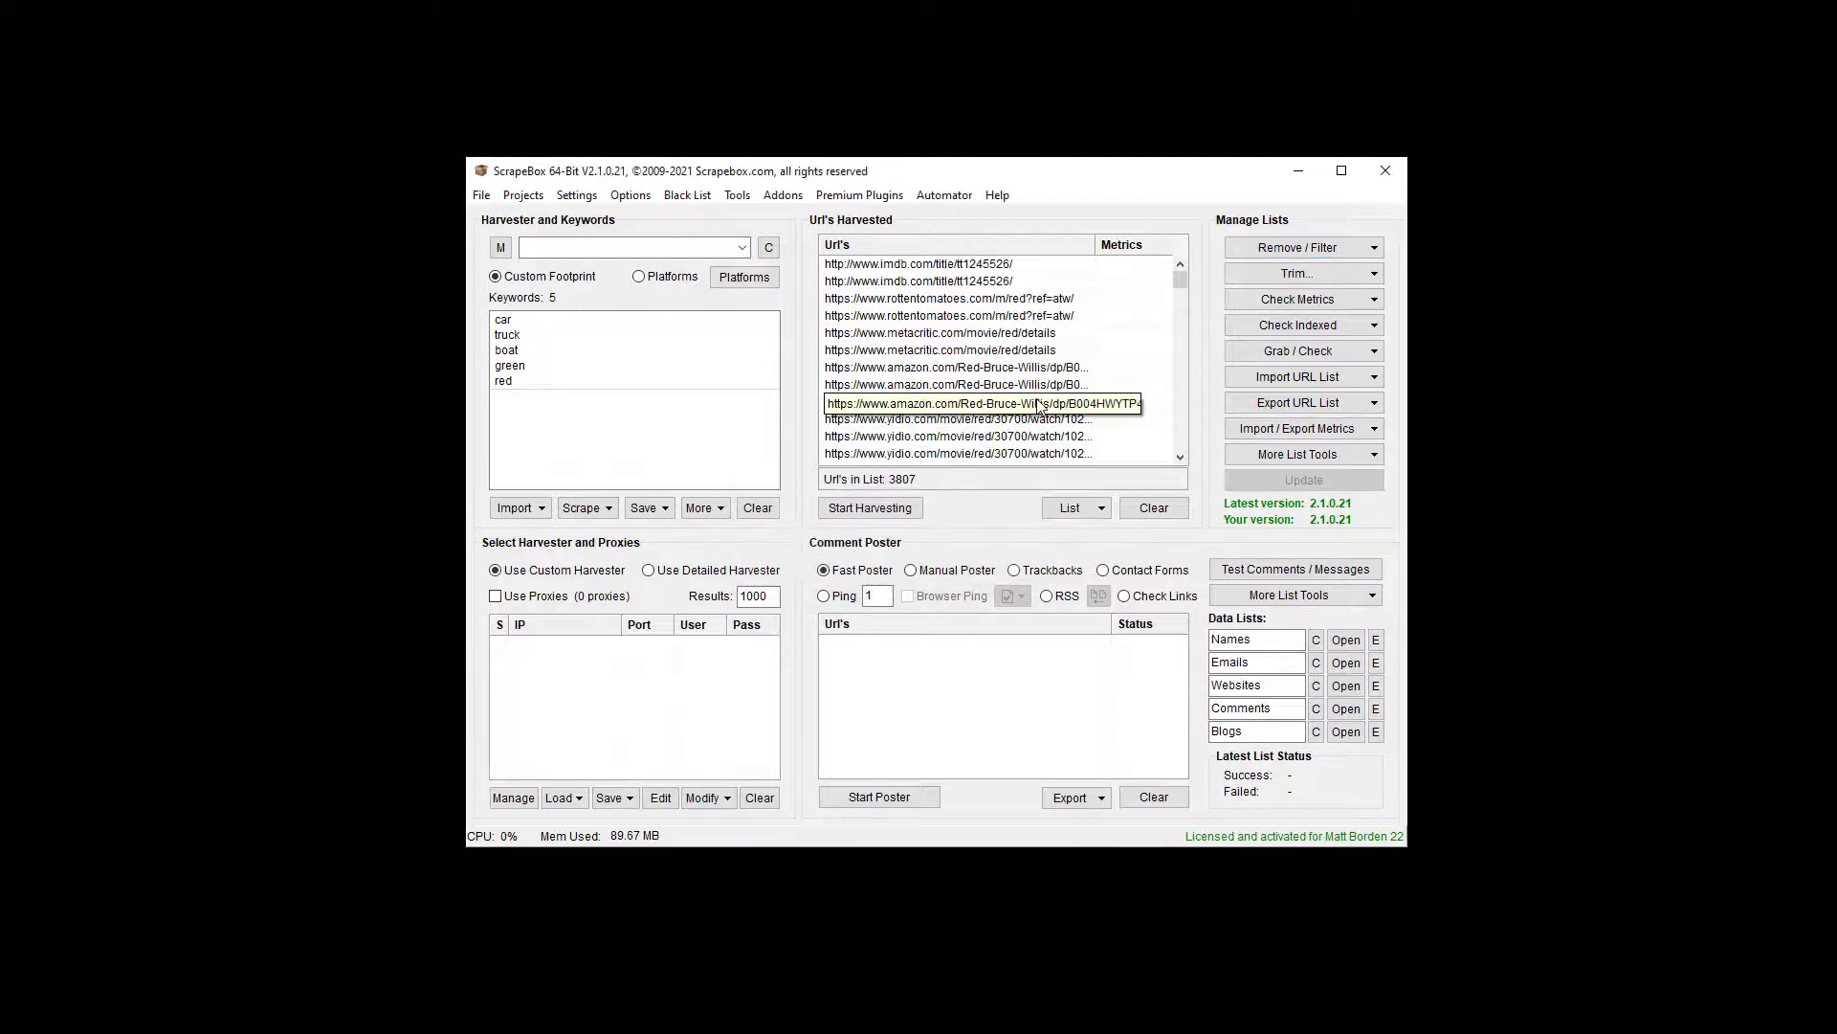
Step: Remove URLs containing movie/red, leaving 3789 URLs
left_click(1285, 247)
left_click(1325, 405)
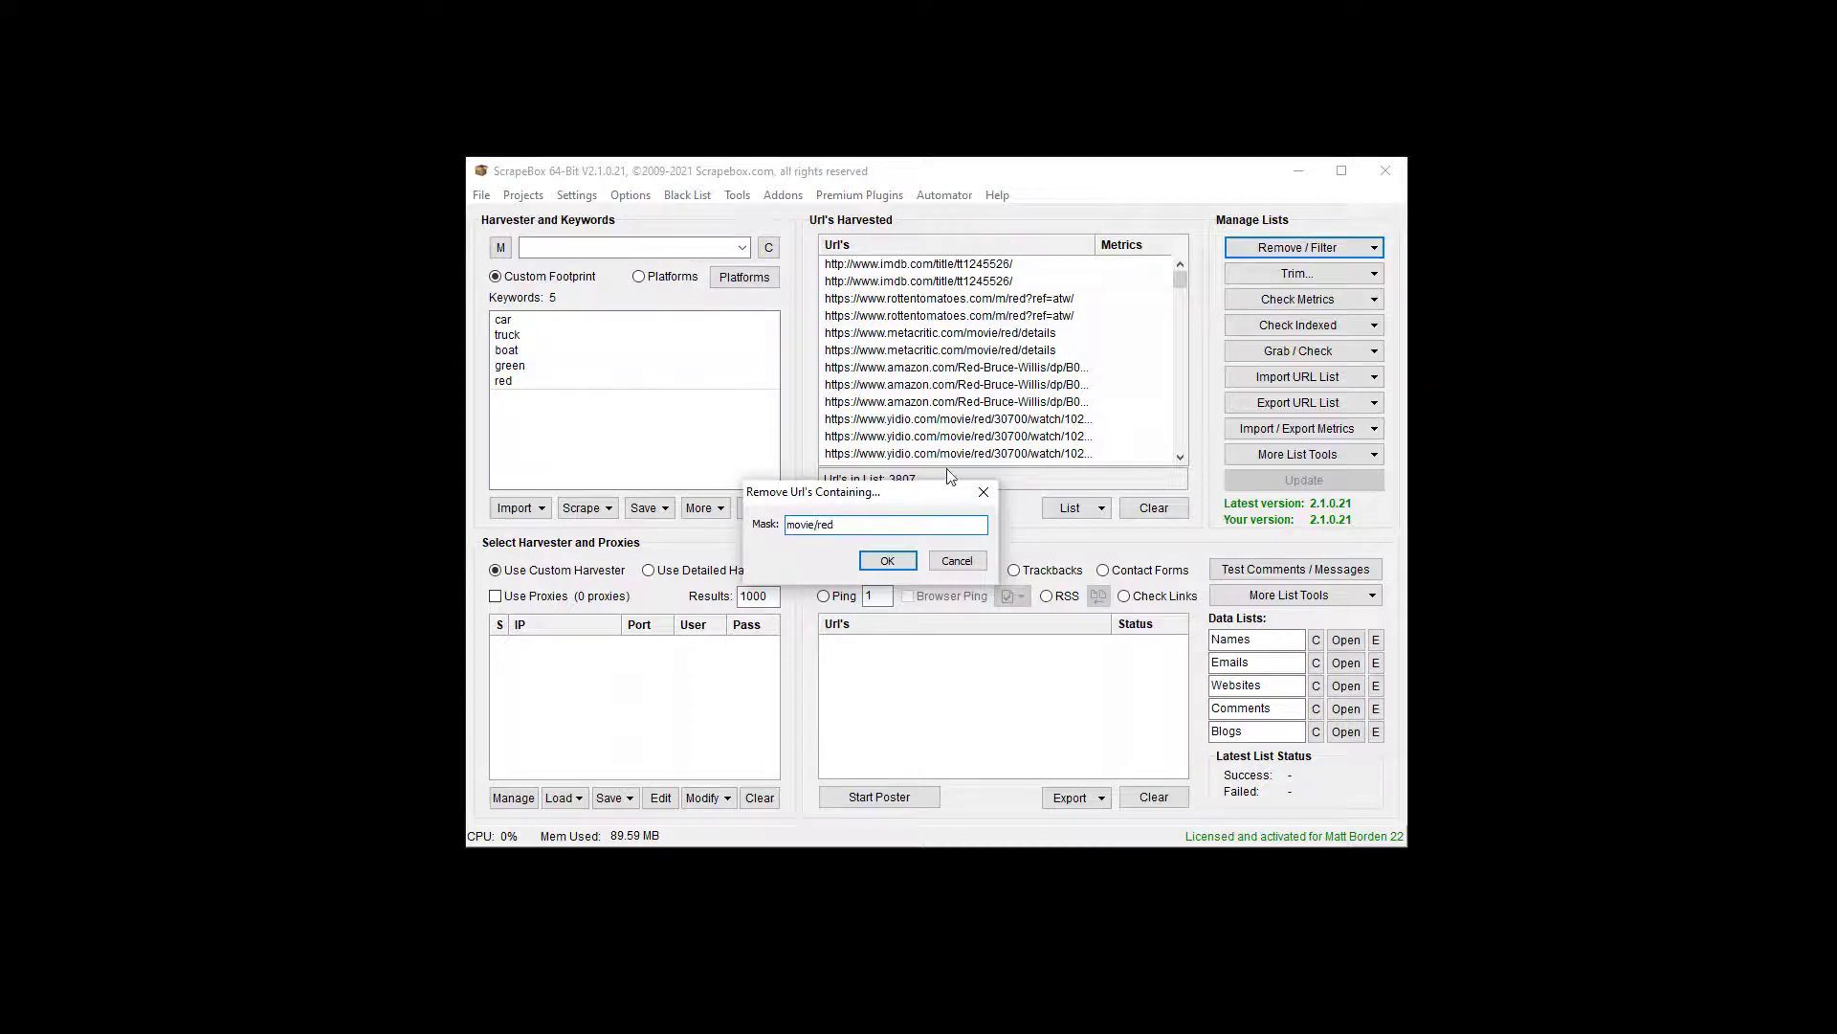
left_click(887, 560)
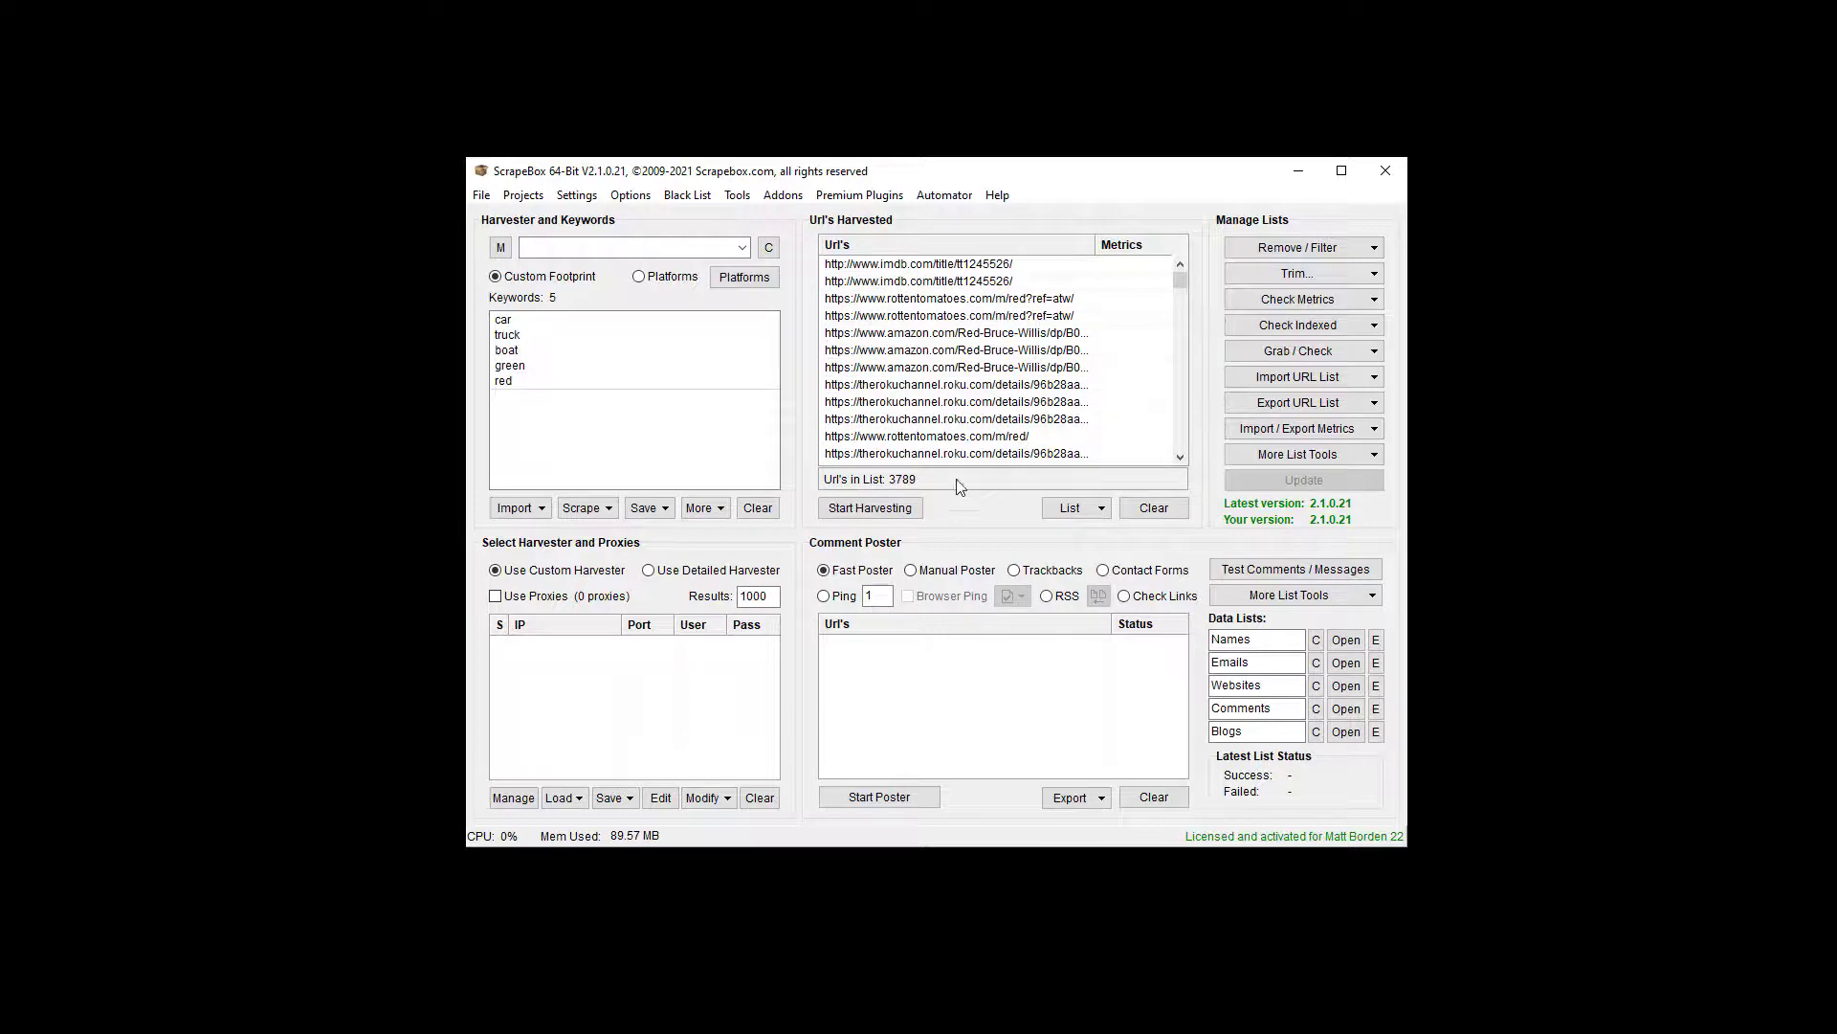
left_click(1282, 249)
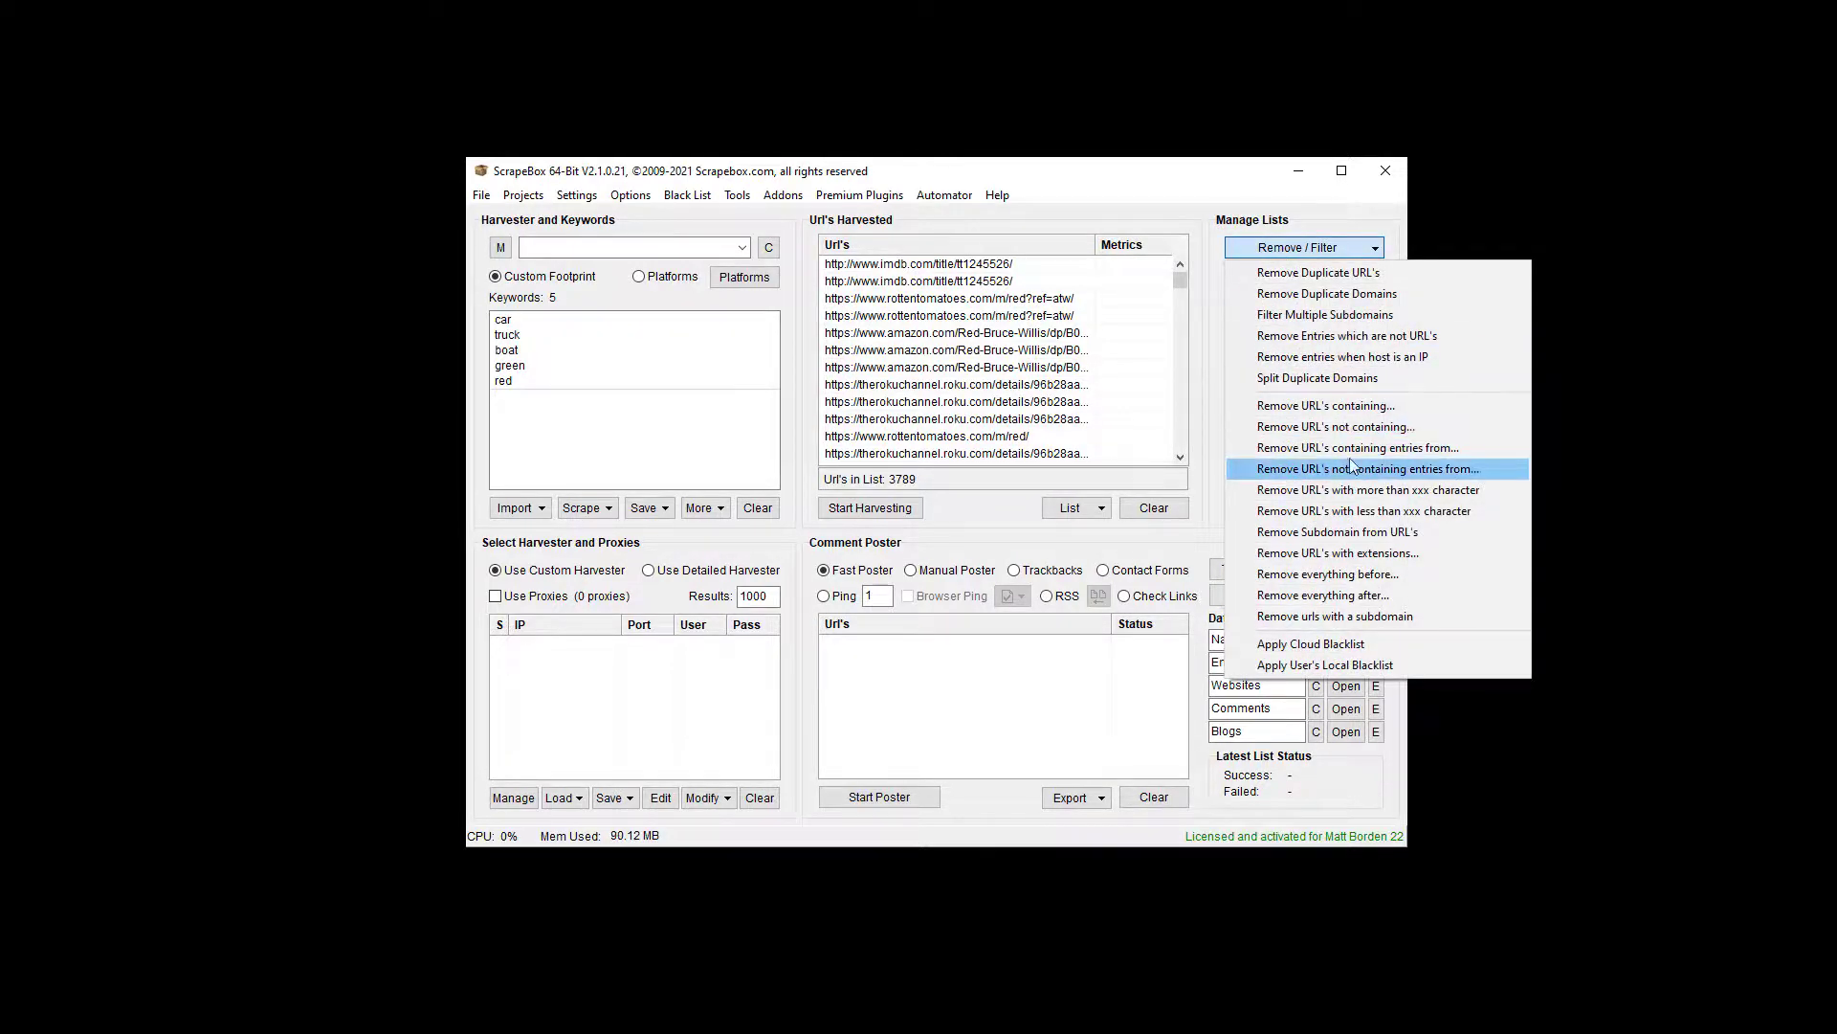
left_click(1208, 338)
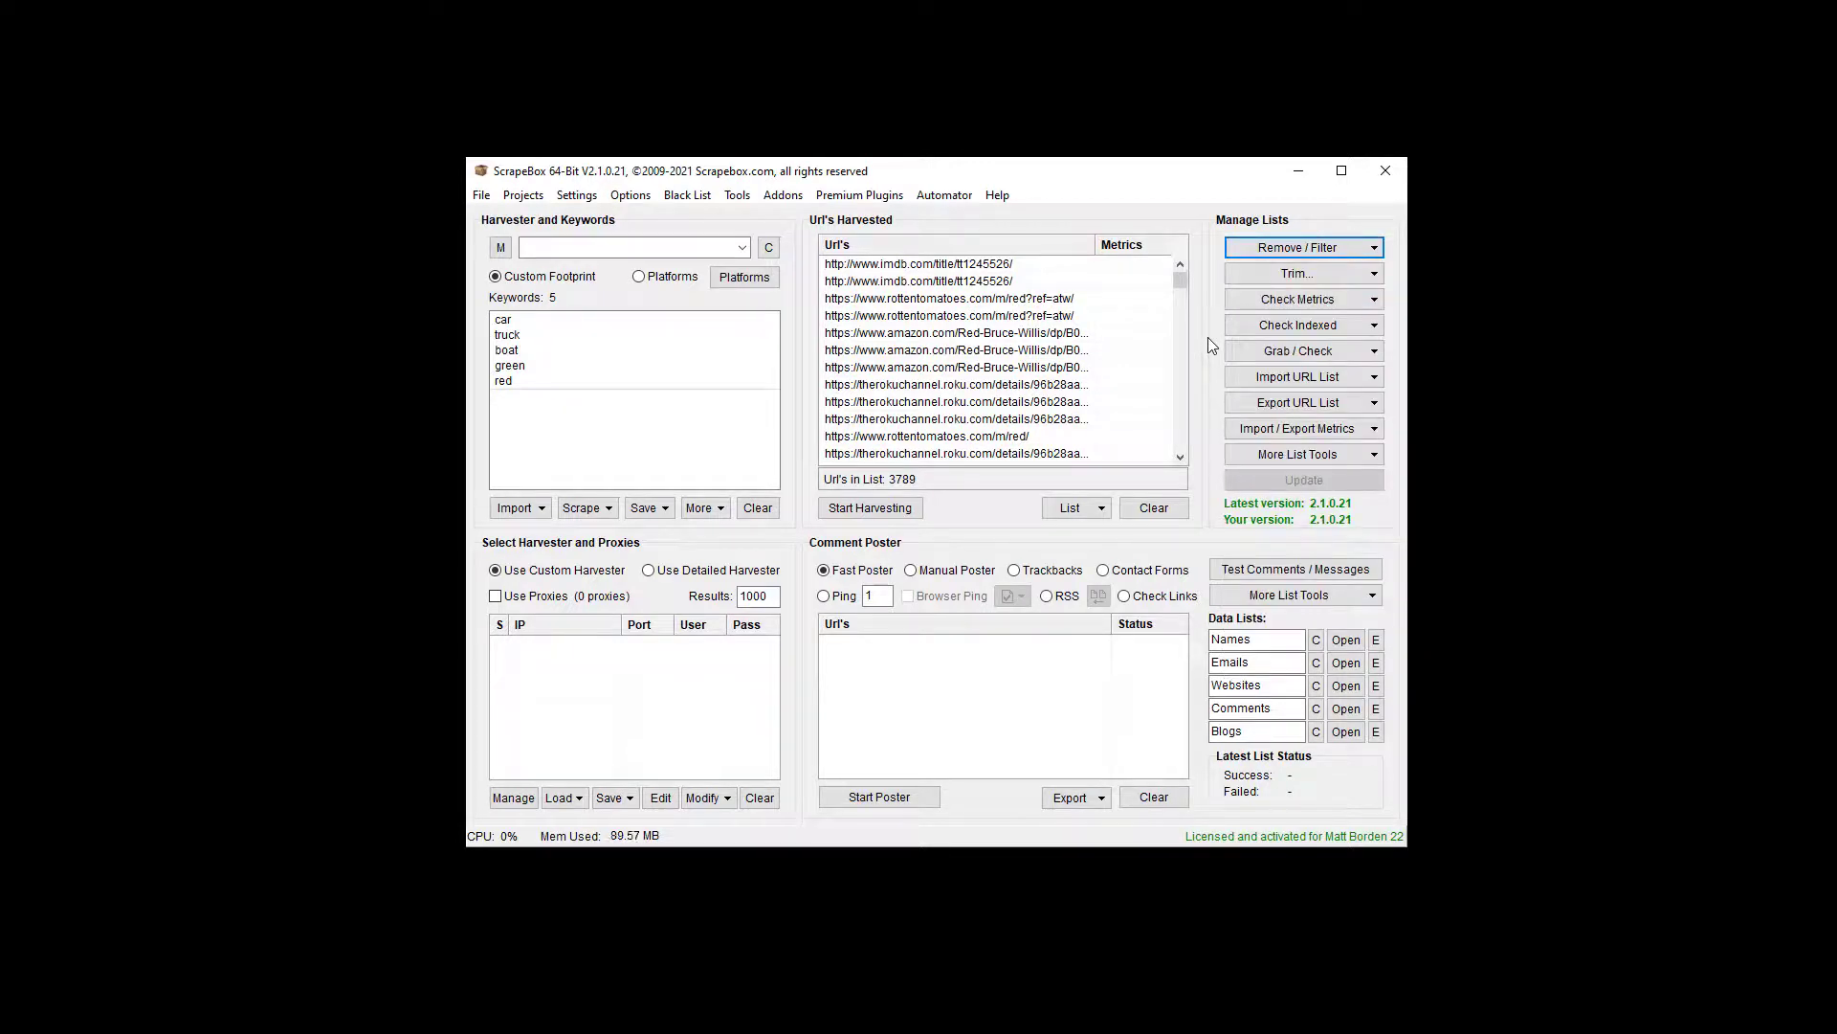